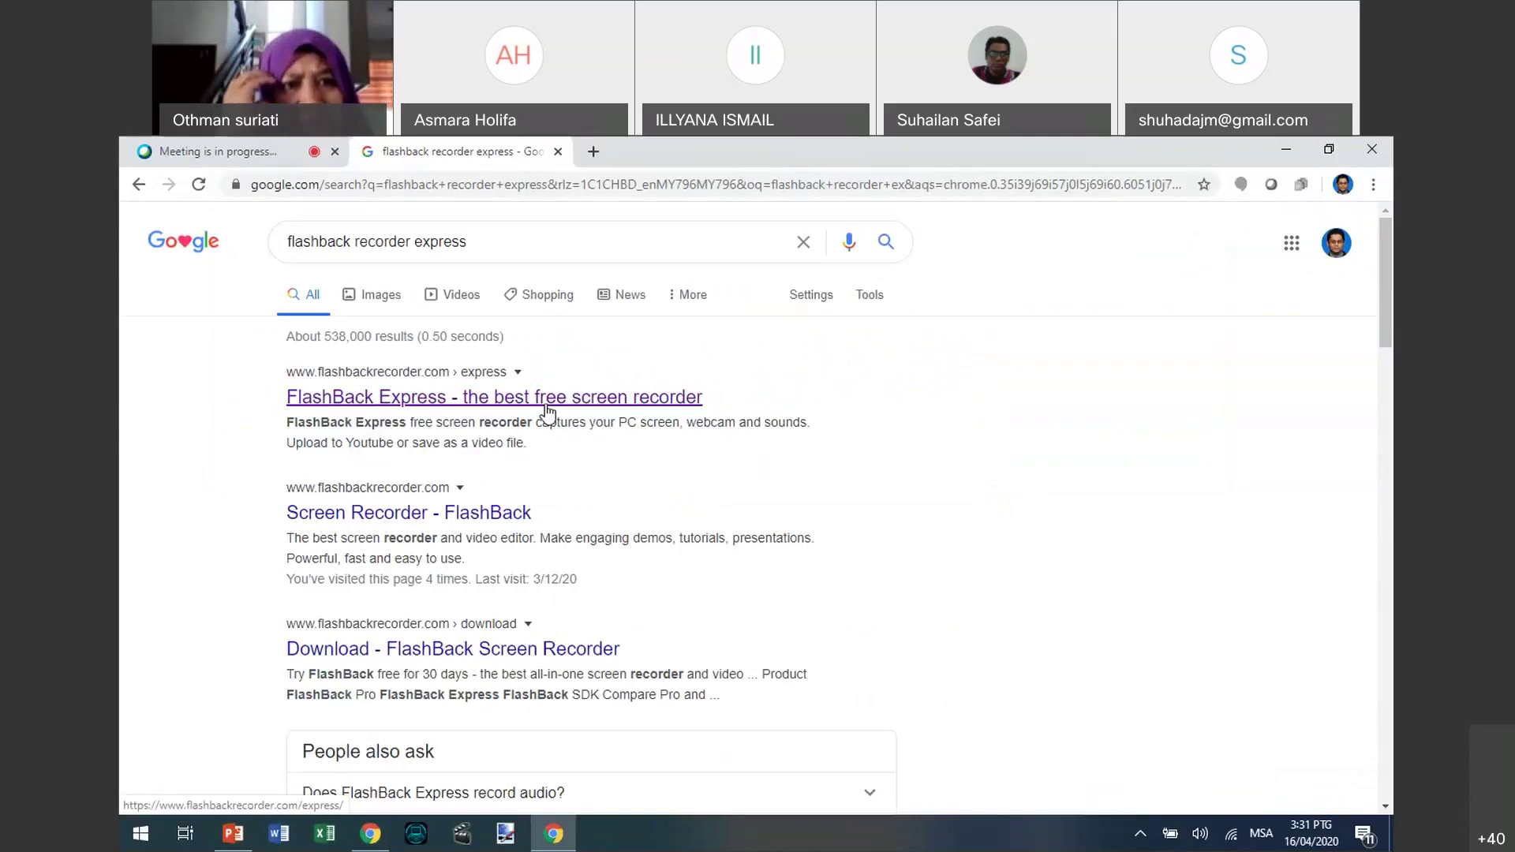
# Open the FlashBack Express page from the search results and review the feature comparison between FlashBack Express and FlashBack Pro
pyautogui.click(458, 403)
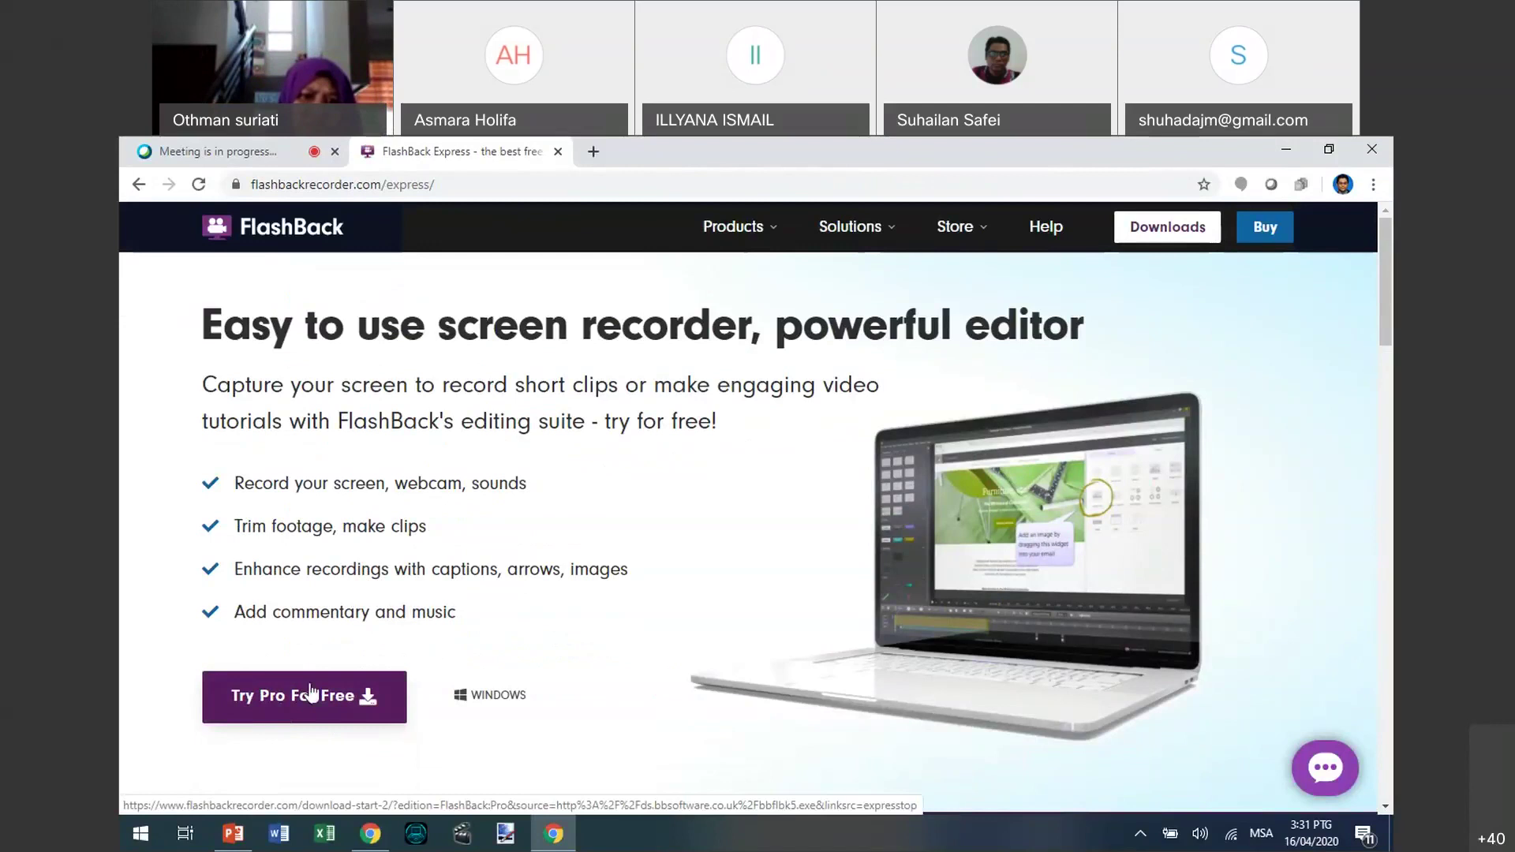
pyautogui.scroll(-7, 400, 485)
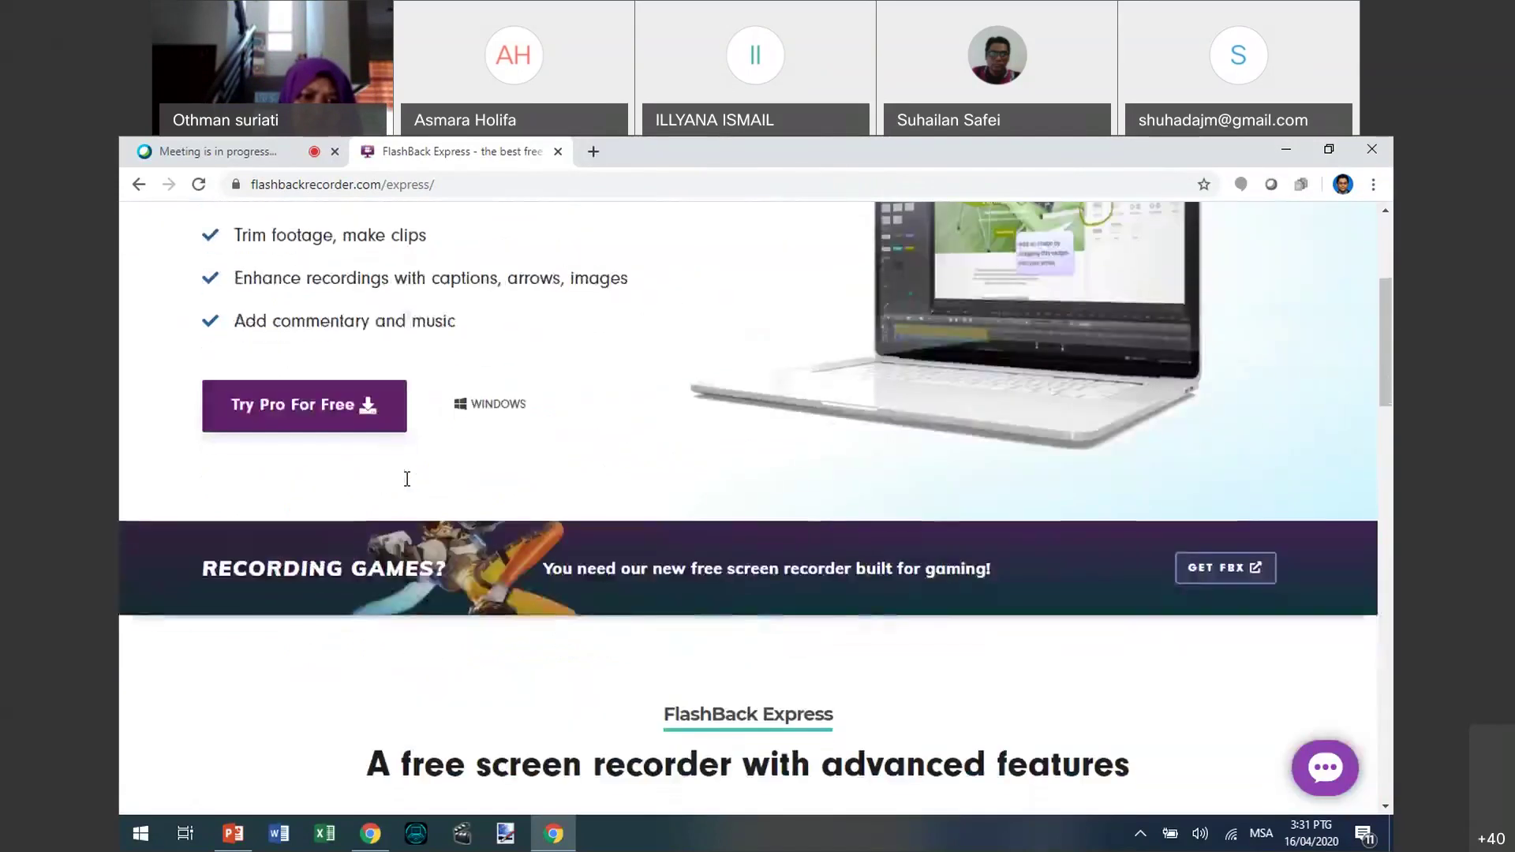
pyautogui.scroll(-9, 407, 480)
pyautogui.scroll(1, 405, 481)
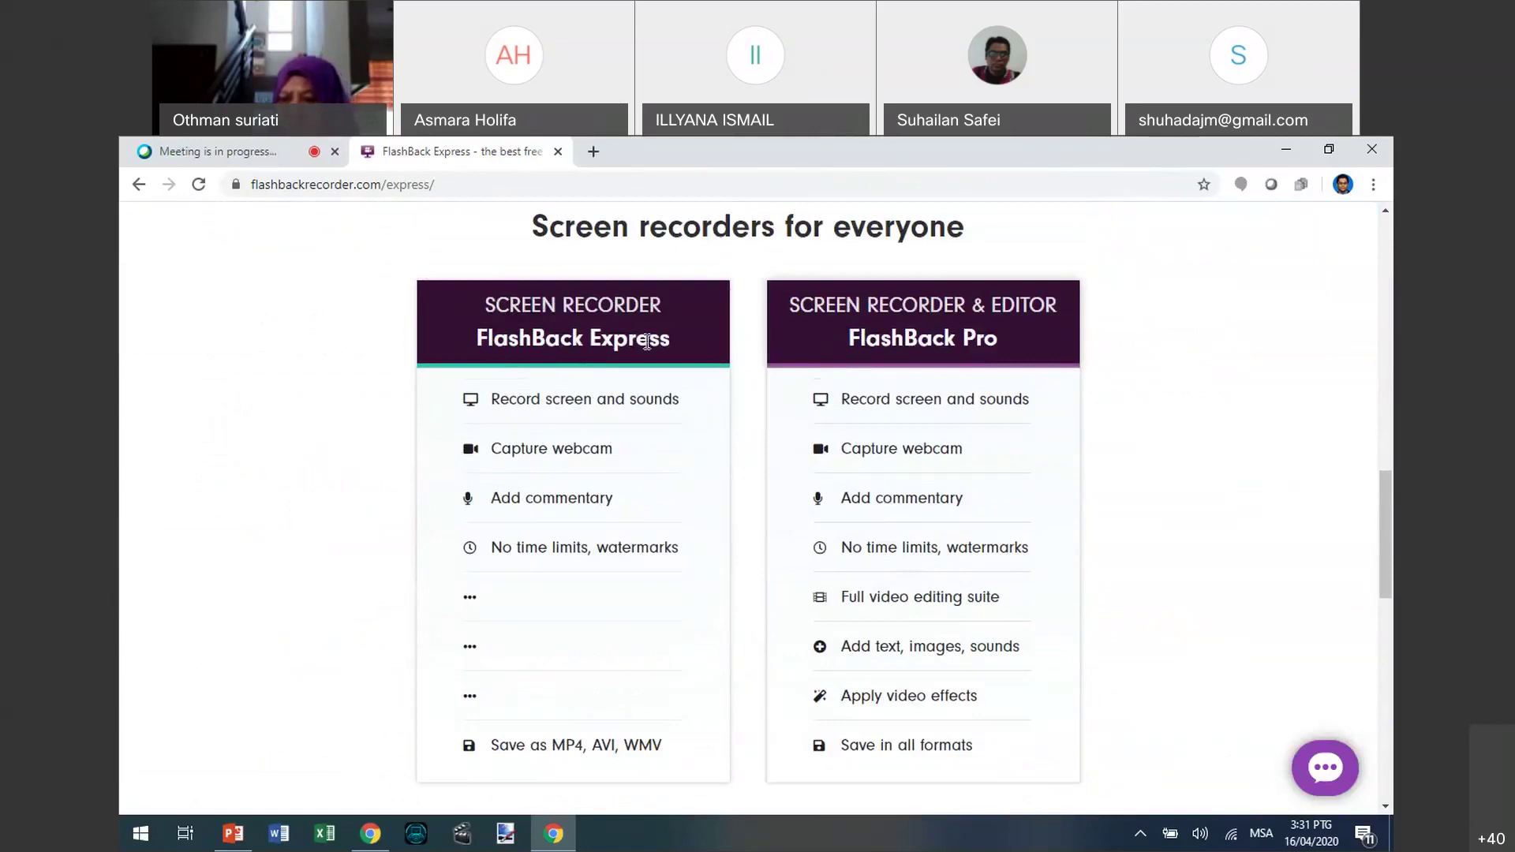
pyautogui.scroll(-1, 907, 385)
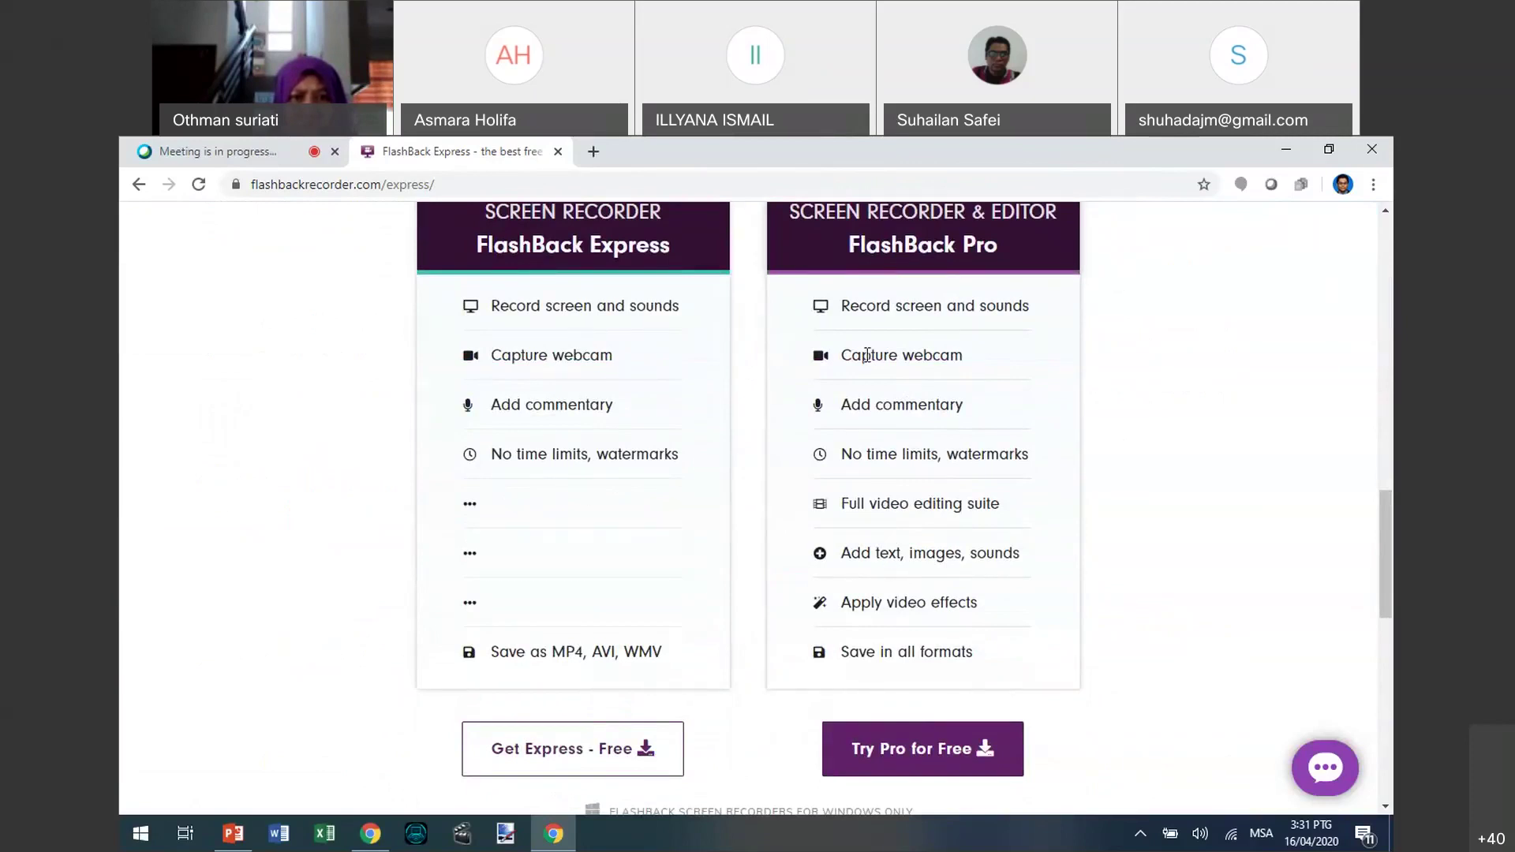
pyautogui.scroll(-1, 886, 693)
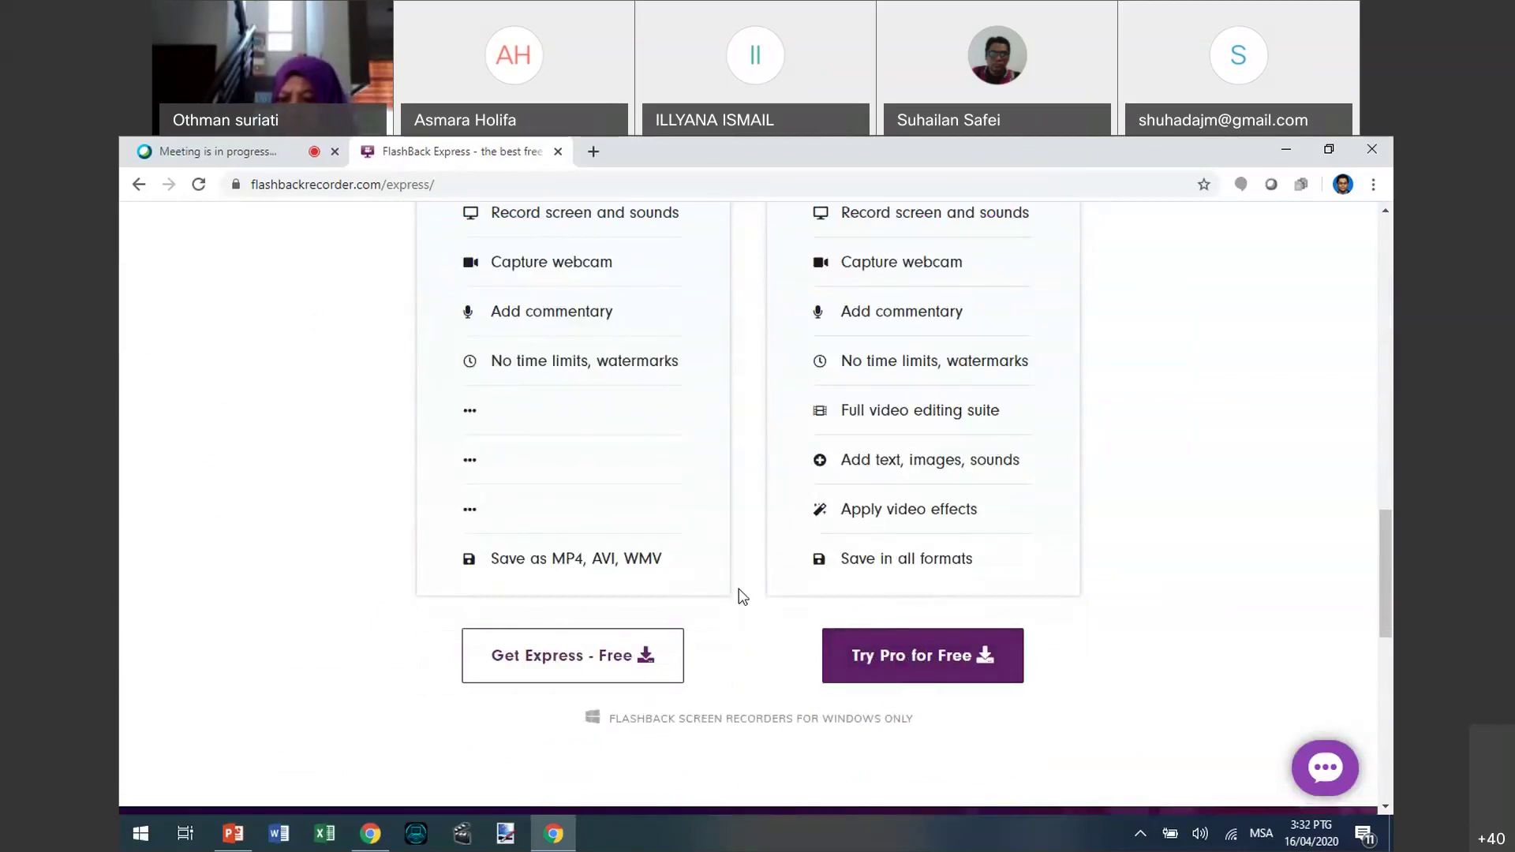
pyautogui.scroll(1, 561, 308)
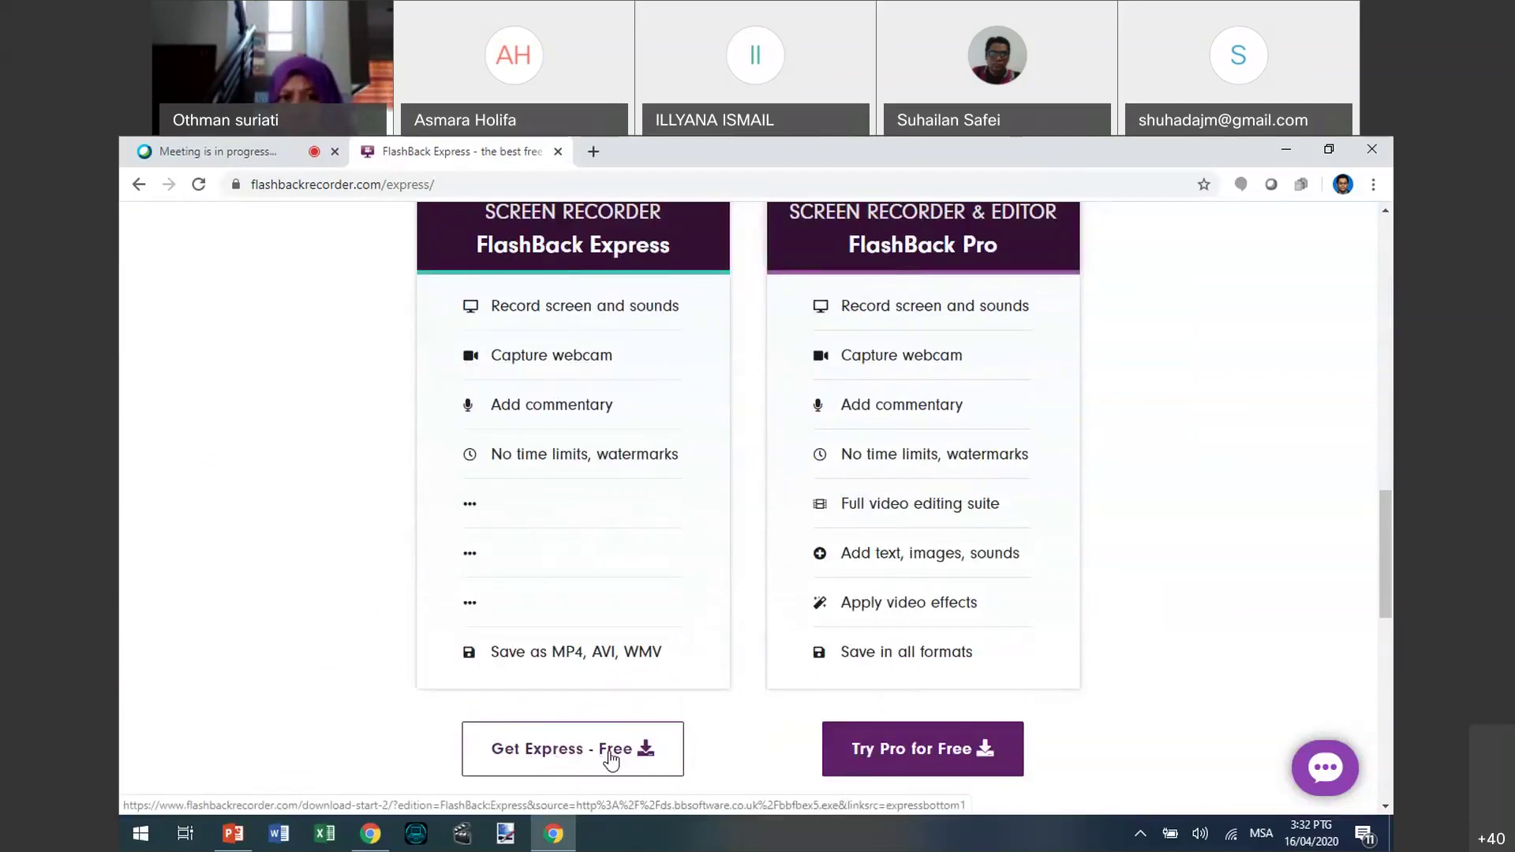
# Close the FlashBack Express page and clear the desktop by minimising the browser and dismissing PC Remote Receiver
pyautogui.click(558, 151)
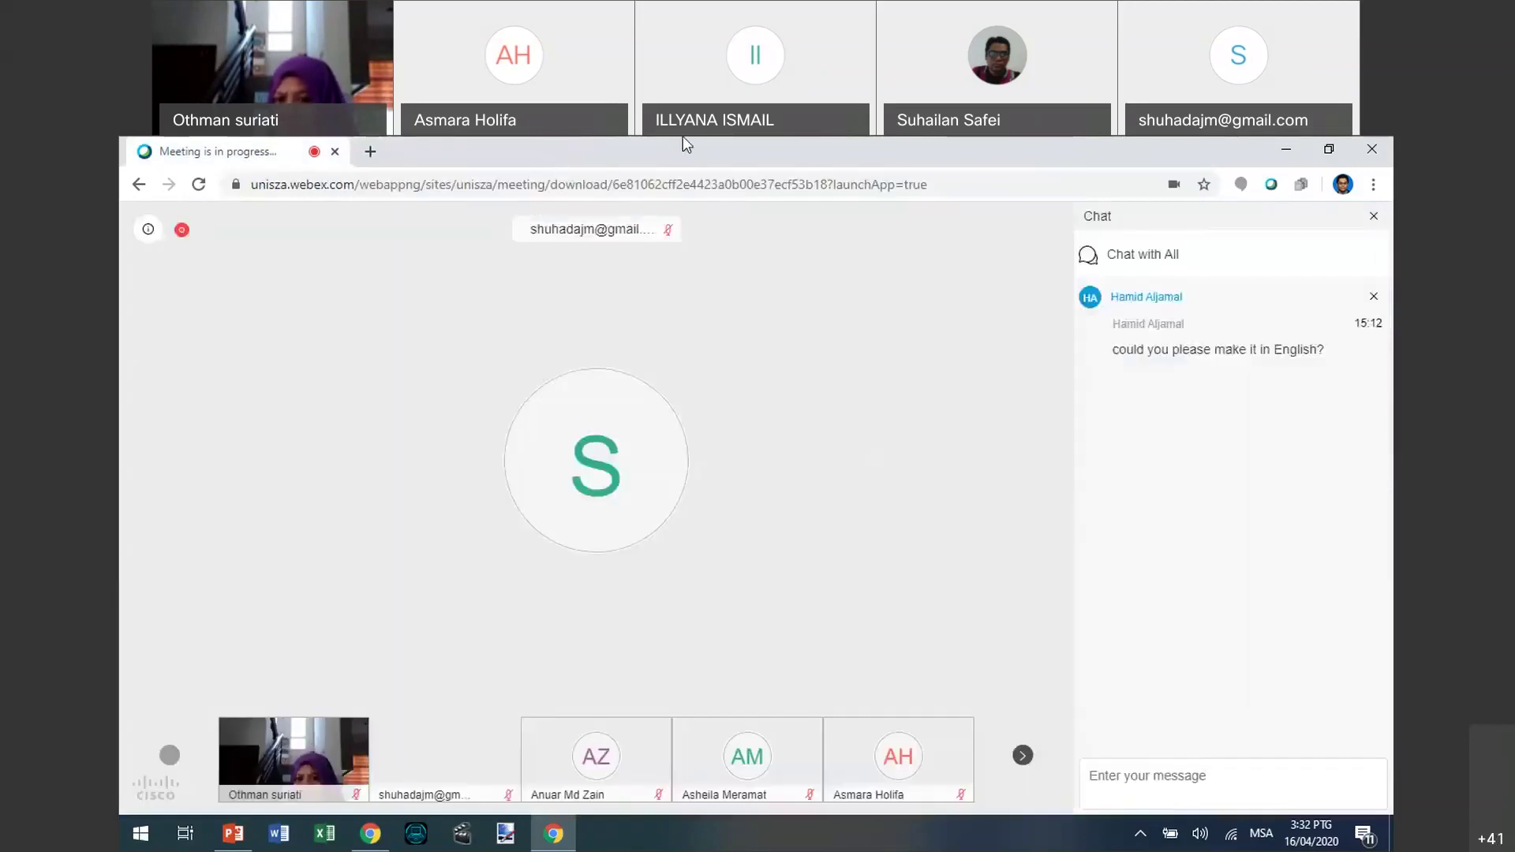
pyautogui.click(1280, 149)
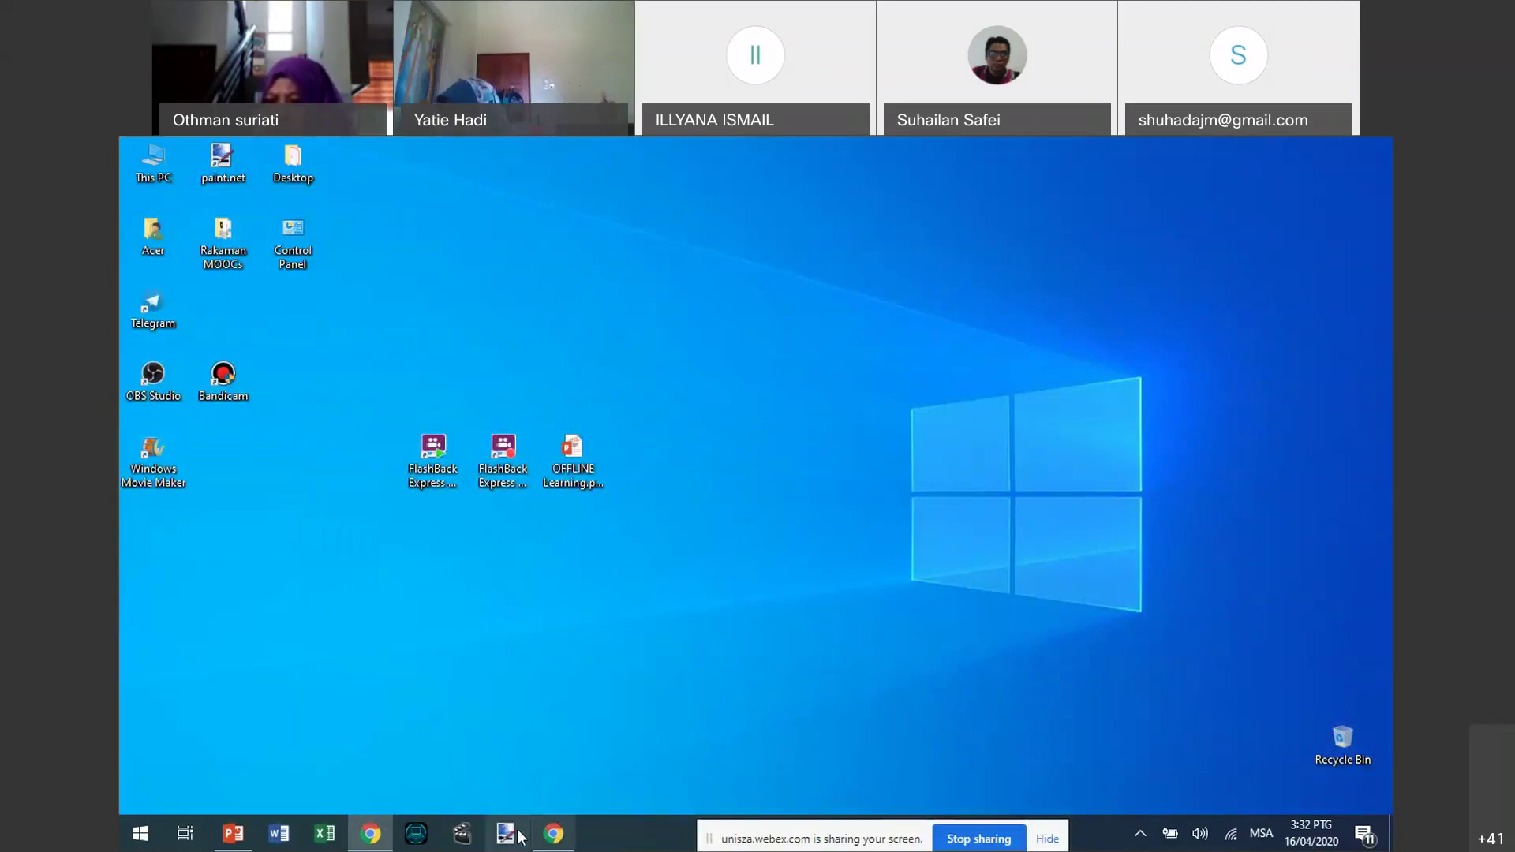
pyautogui.moveTo(372, 832)
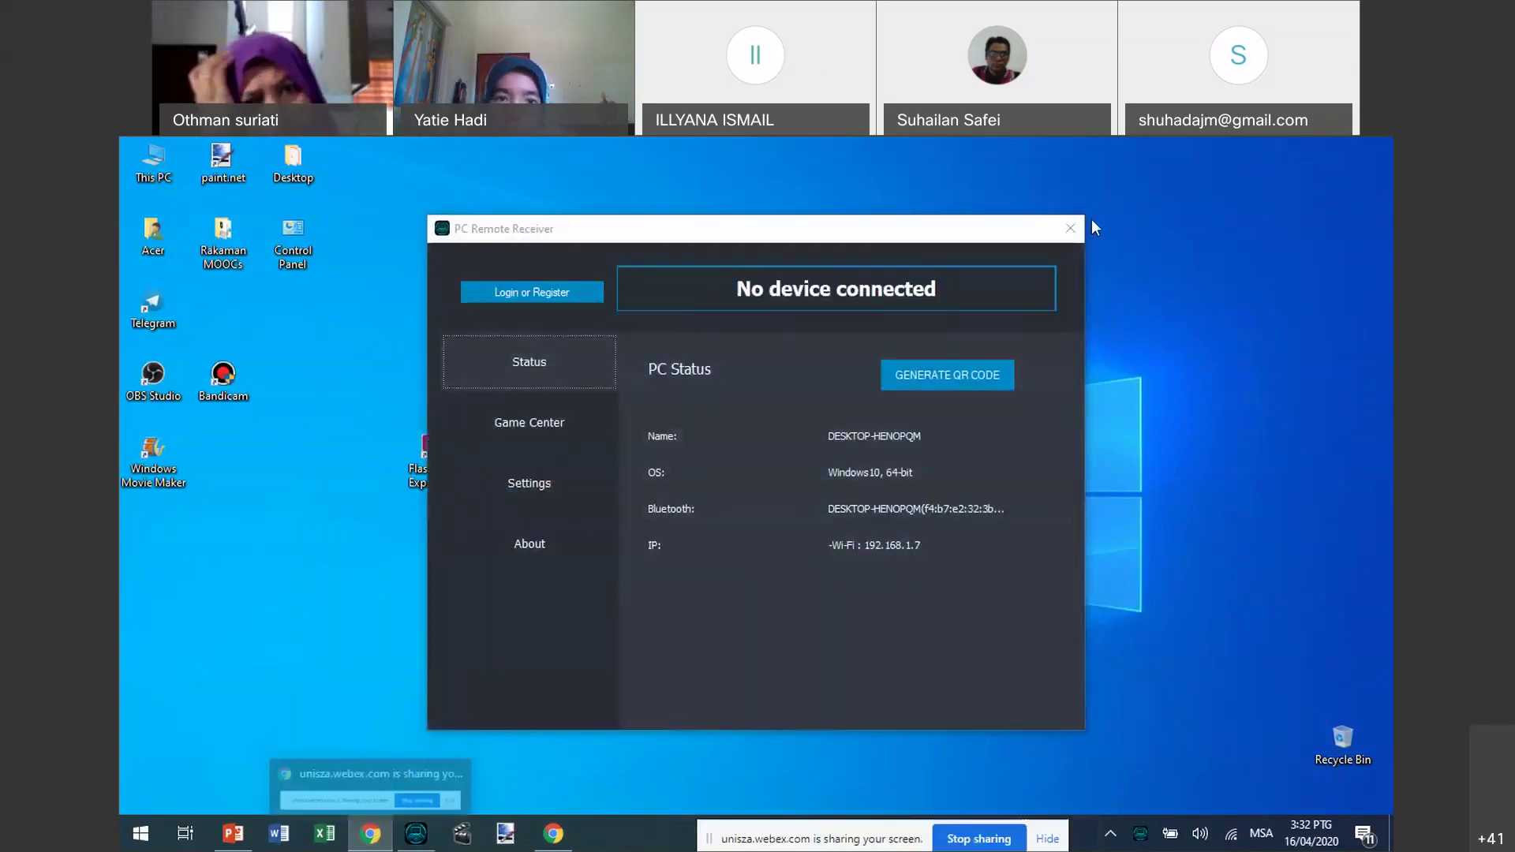
pyautogui.click(1069, 229)
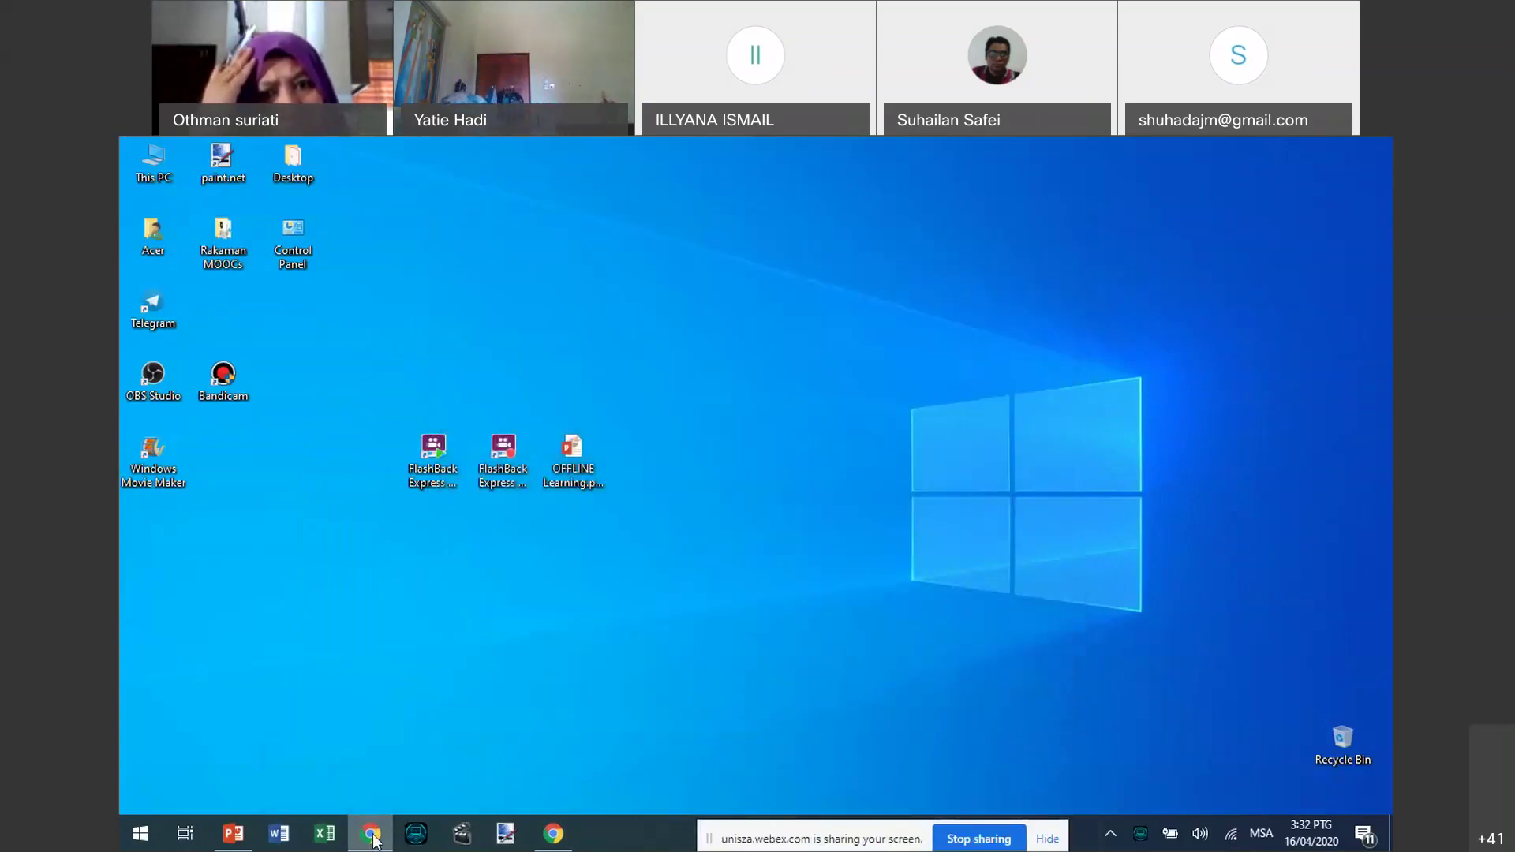
# Switch to the Webex meeting, mute all participants from the participant list, and minimise the browser again
pyautogui.click(554, 835)
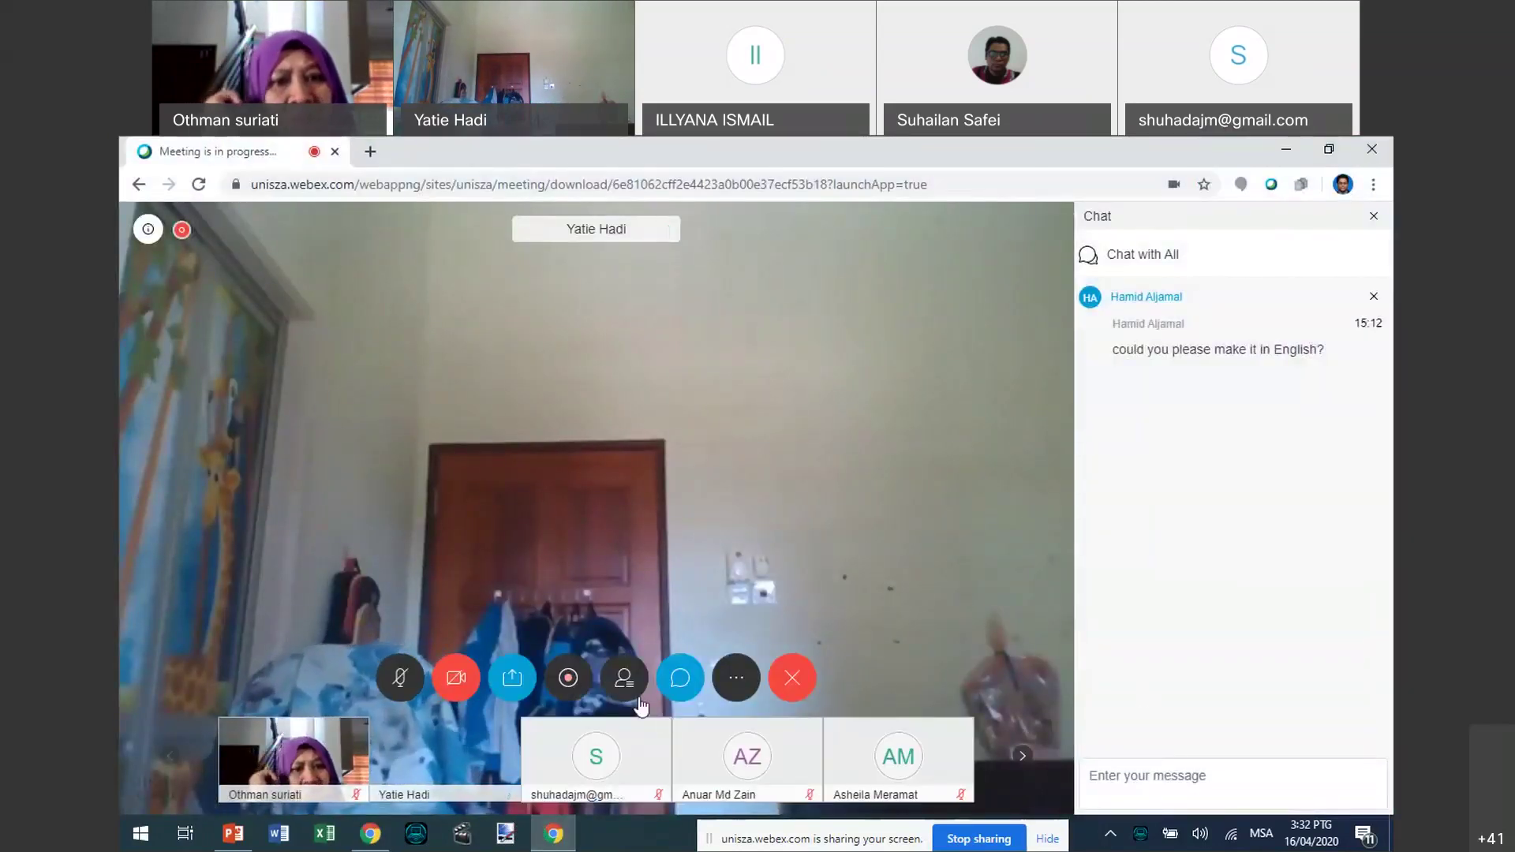
pyautogui.click(624, 678)
pyautogui.click(1168, 789)
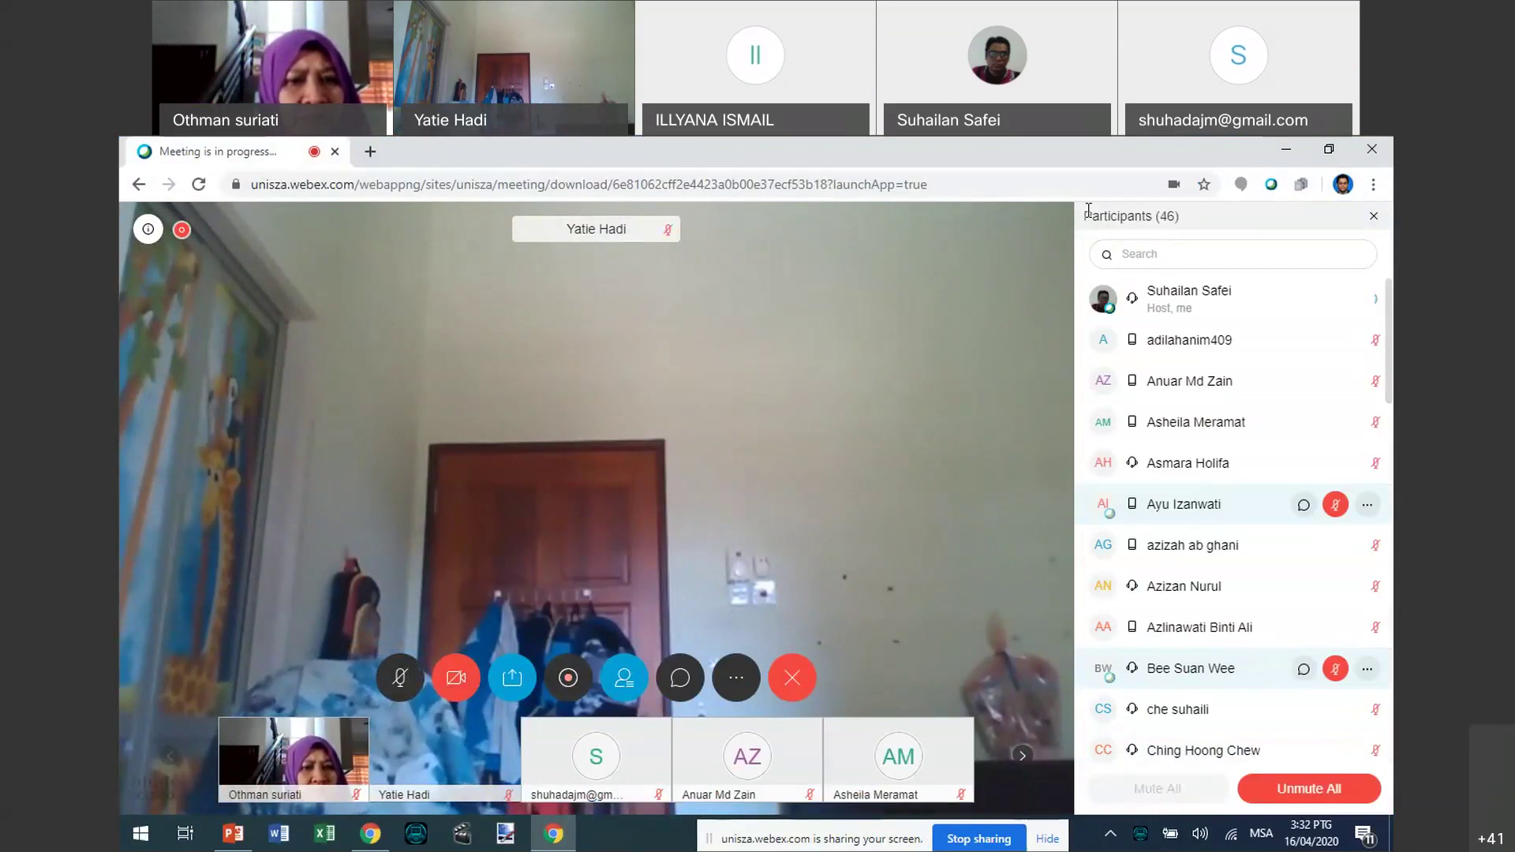
pyautogui.click(1281, 149)
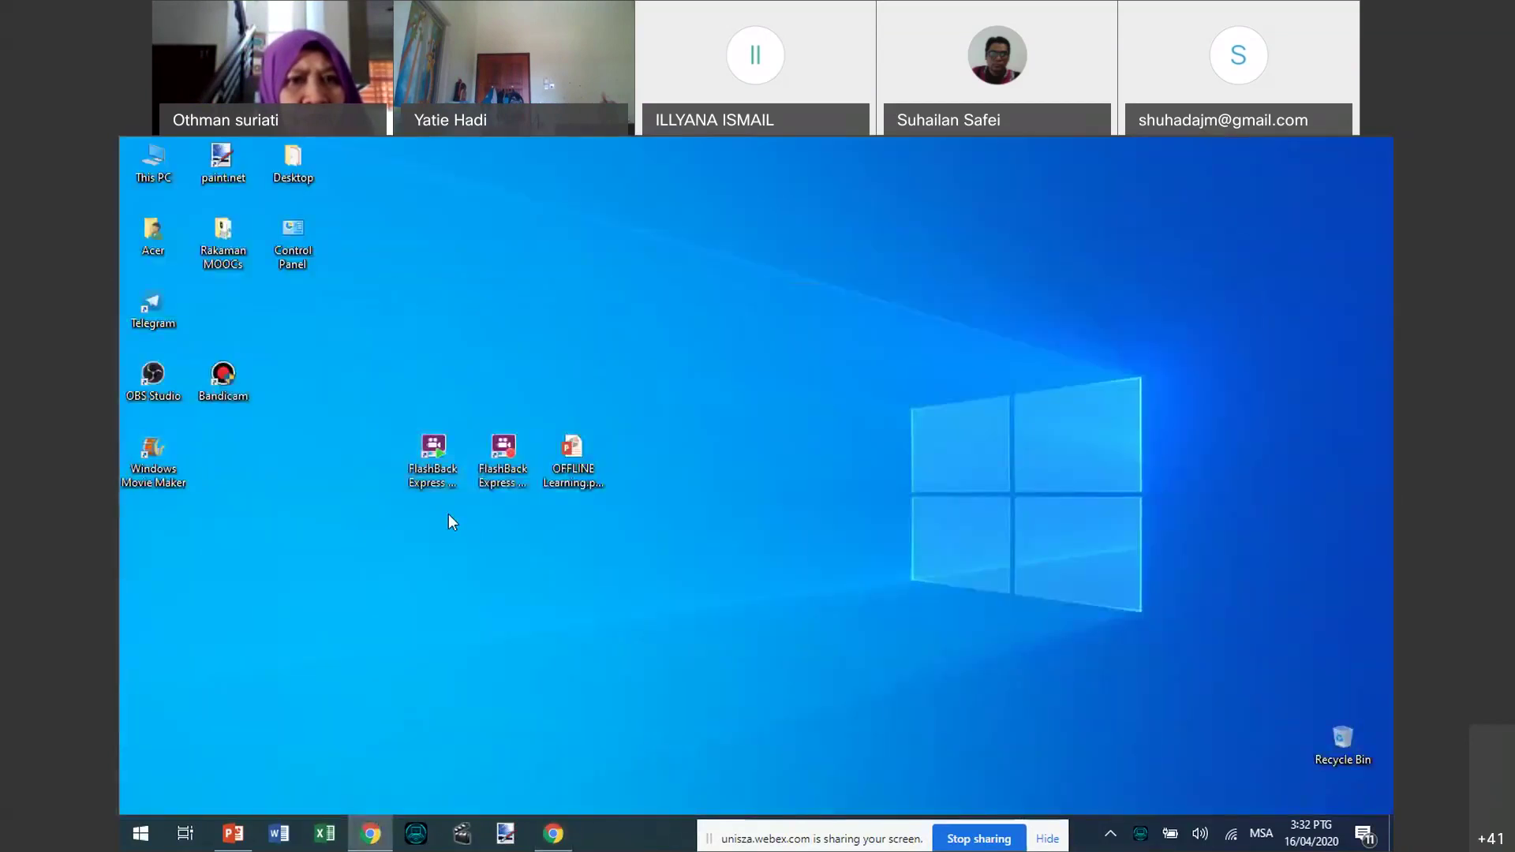
# Launch FlashBack Express Recorder from the desktop and move its window to the upper part of the desktop
pyautogui.moveTo(451, 418); pyautogui.dragTo(551, 563)
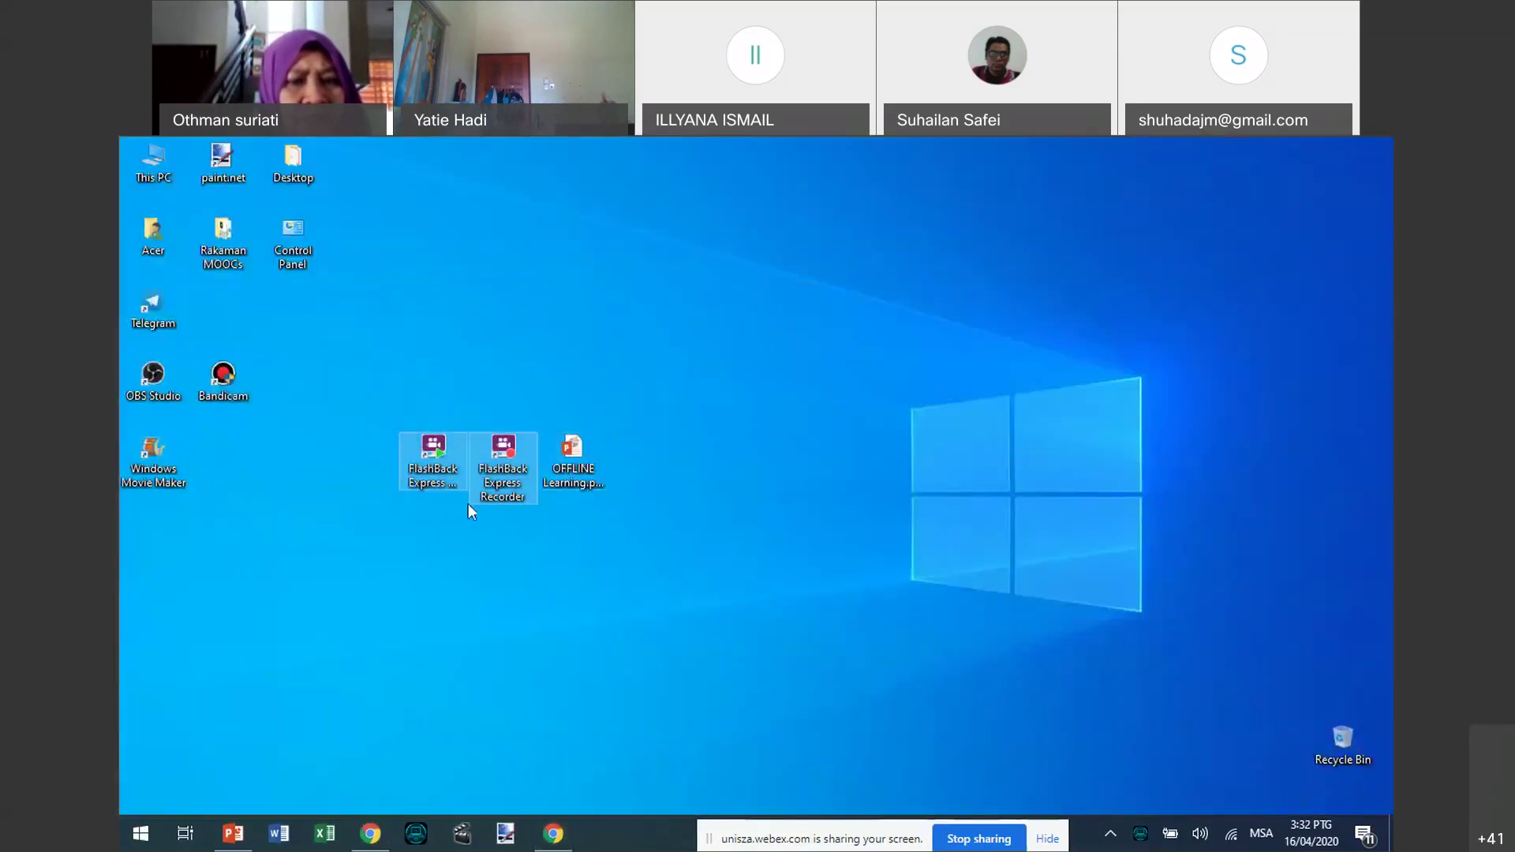
pyautogui.click(488, 484)
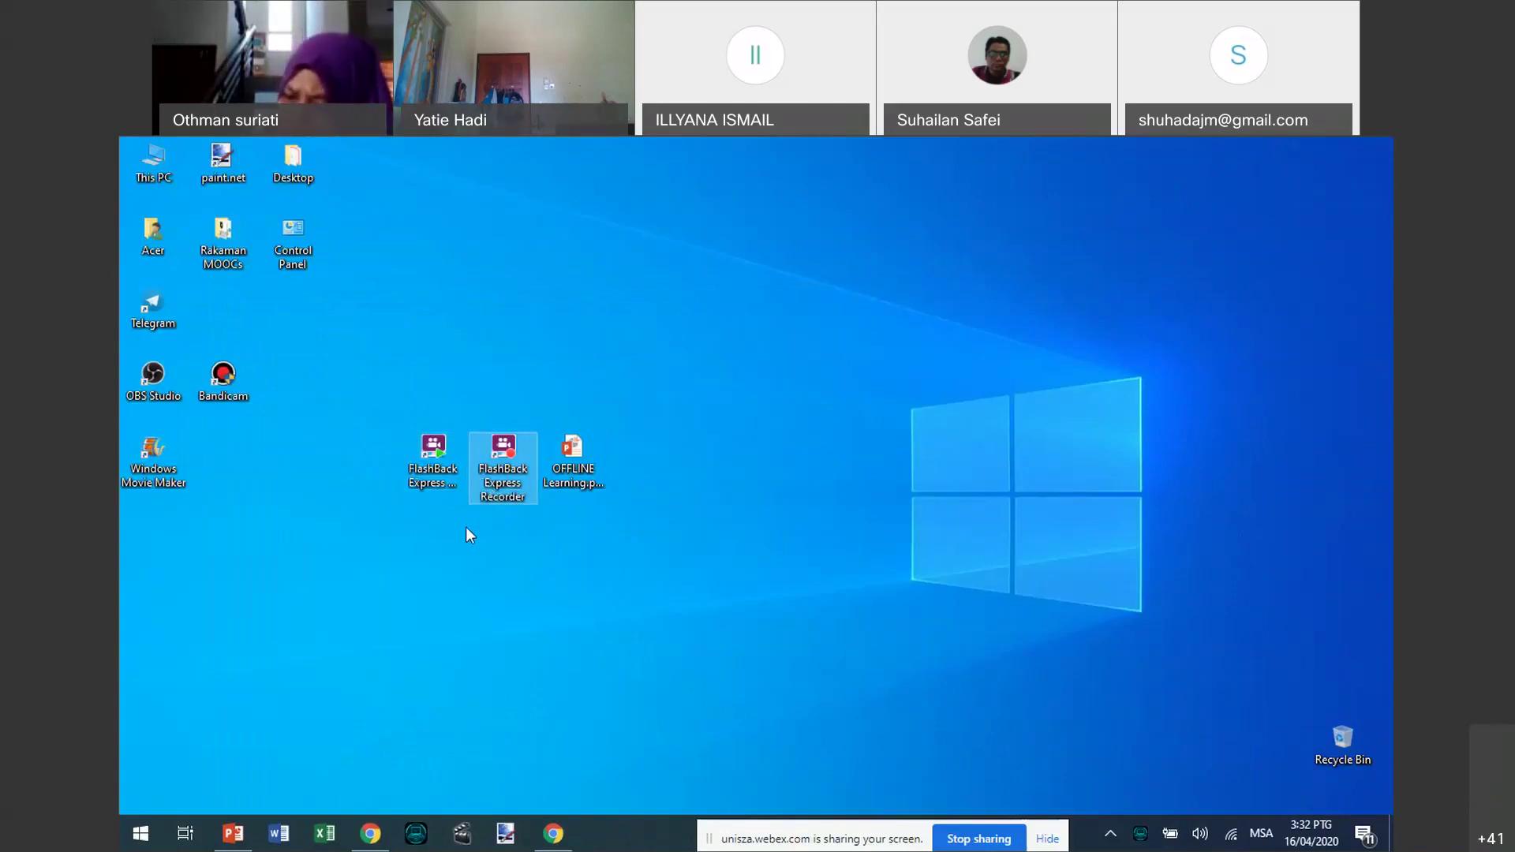
pyautogui.doubleClick(515, 499)
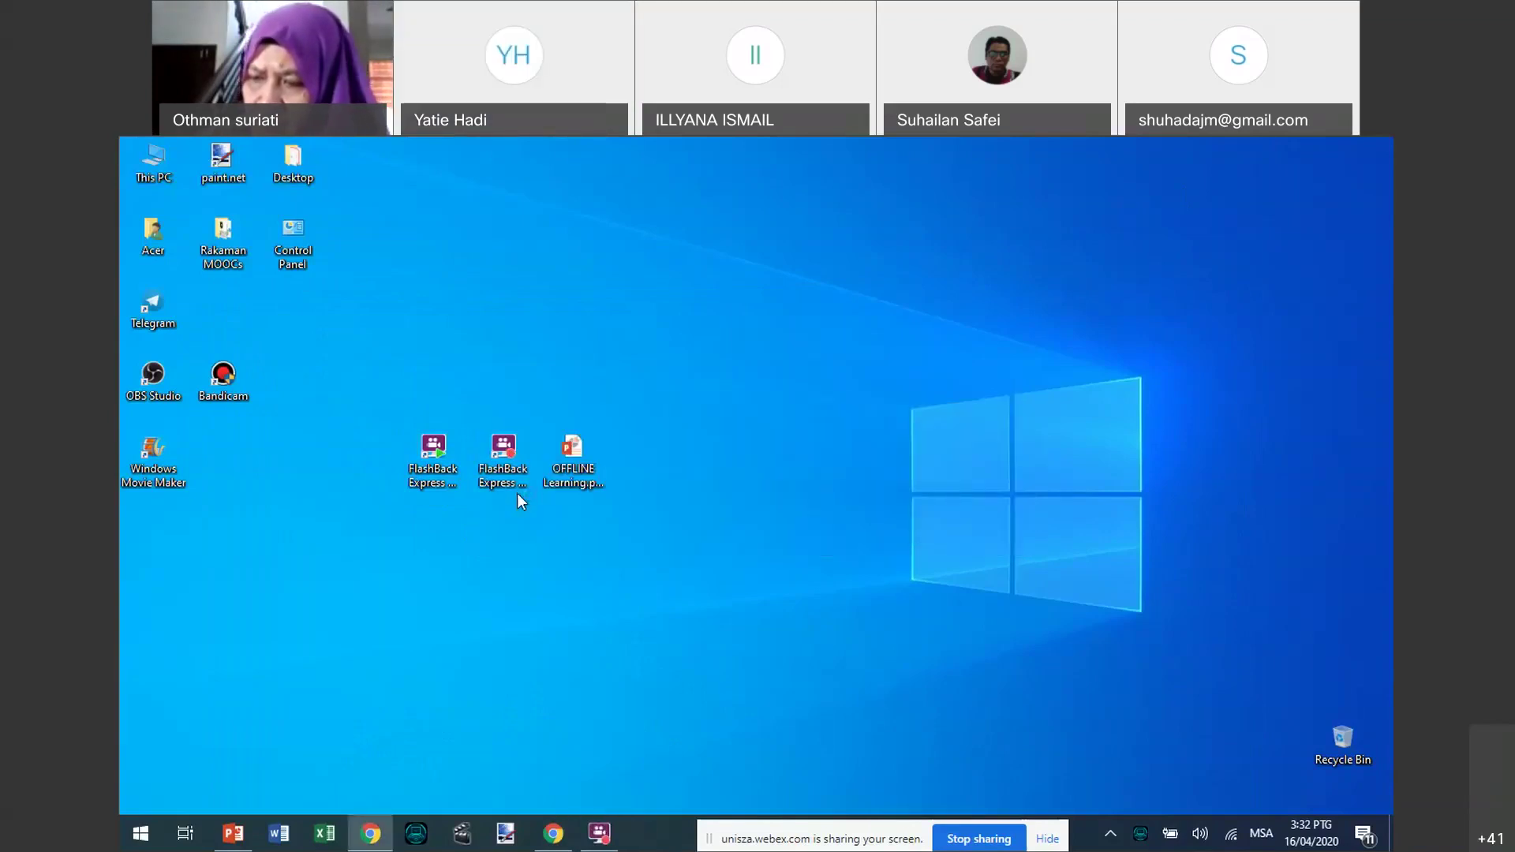
pyautogui.moveTo(646, 291); pyautogui.dragTo(503, 245)
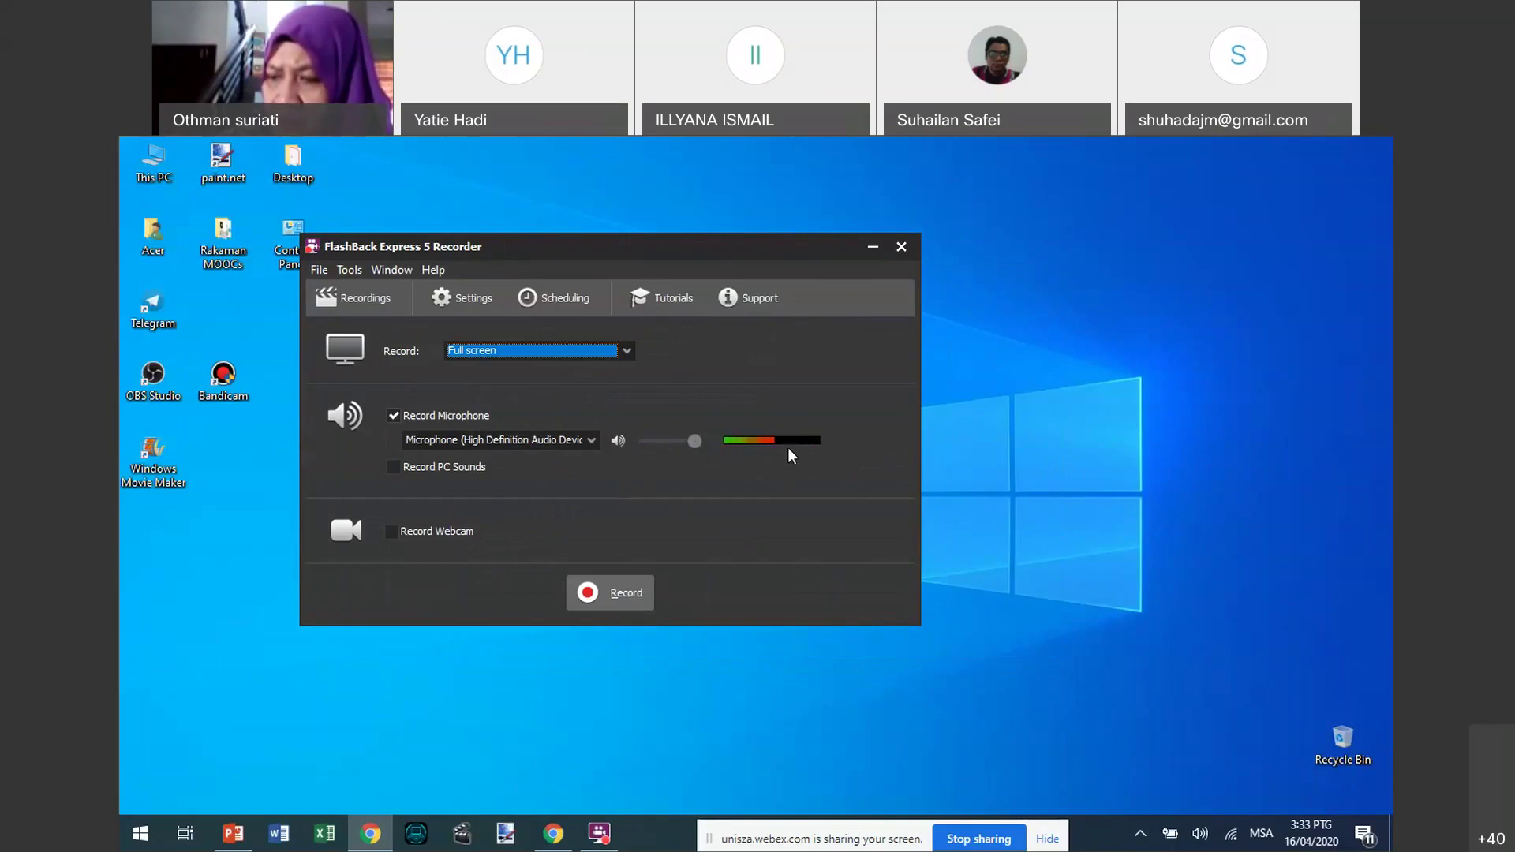
pyautogui.moveTo(487, 250); pyautogui.dragTo(440, 194)
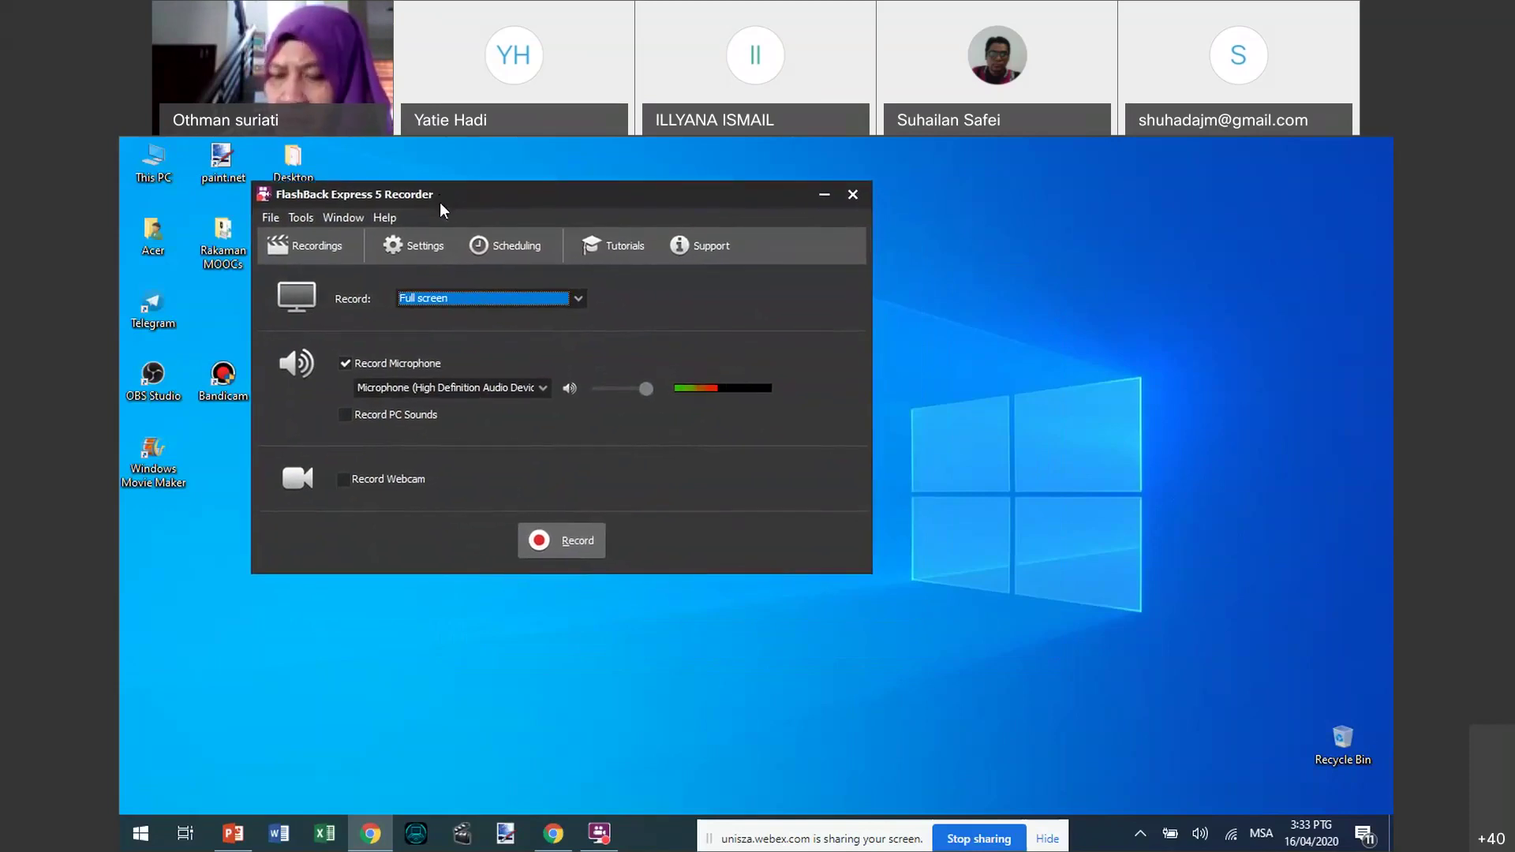
# Enable webcam recording and shrink the webcam preview window into the lower corner of the desktop
pyautogui.click(387, 480)
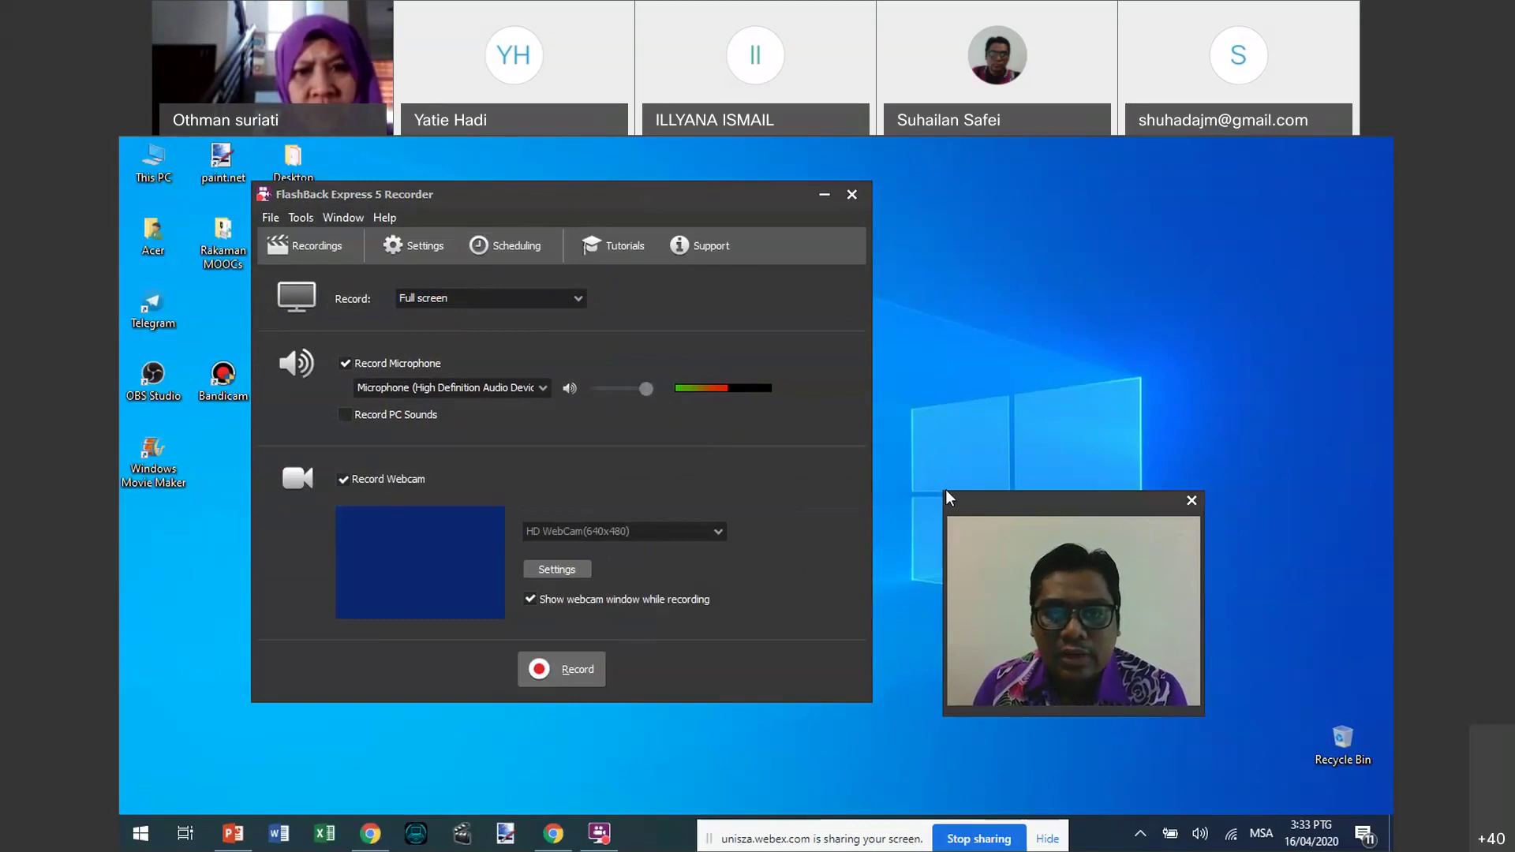
pyautogui.moveTo(945, 489); pyautogui.dragTo(1275, 688)
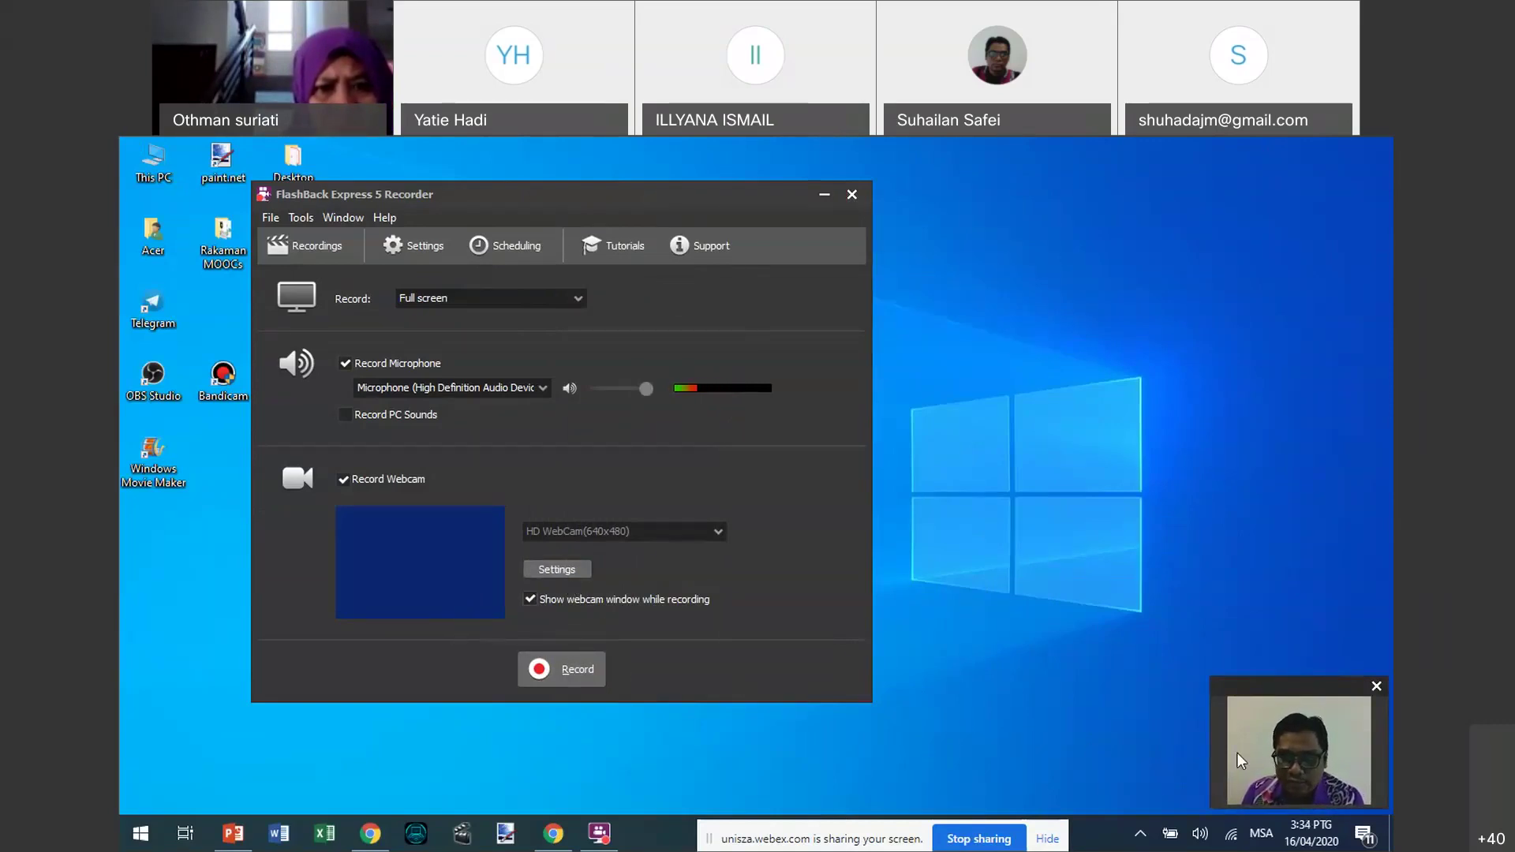
# Rotate the webcam image 180 degrees in the webcam settings and close them
pyautogui.click(560, 569)
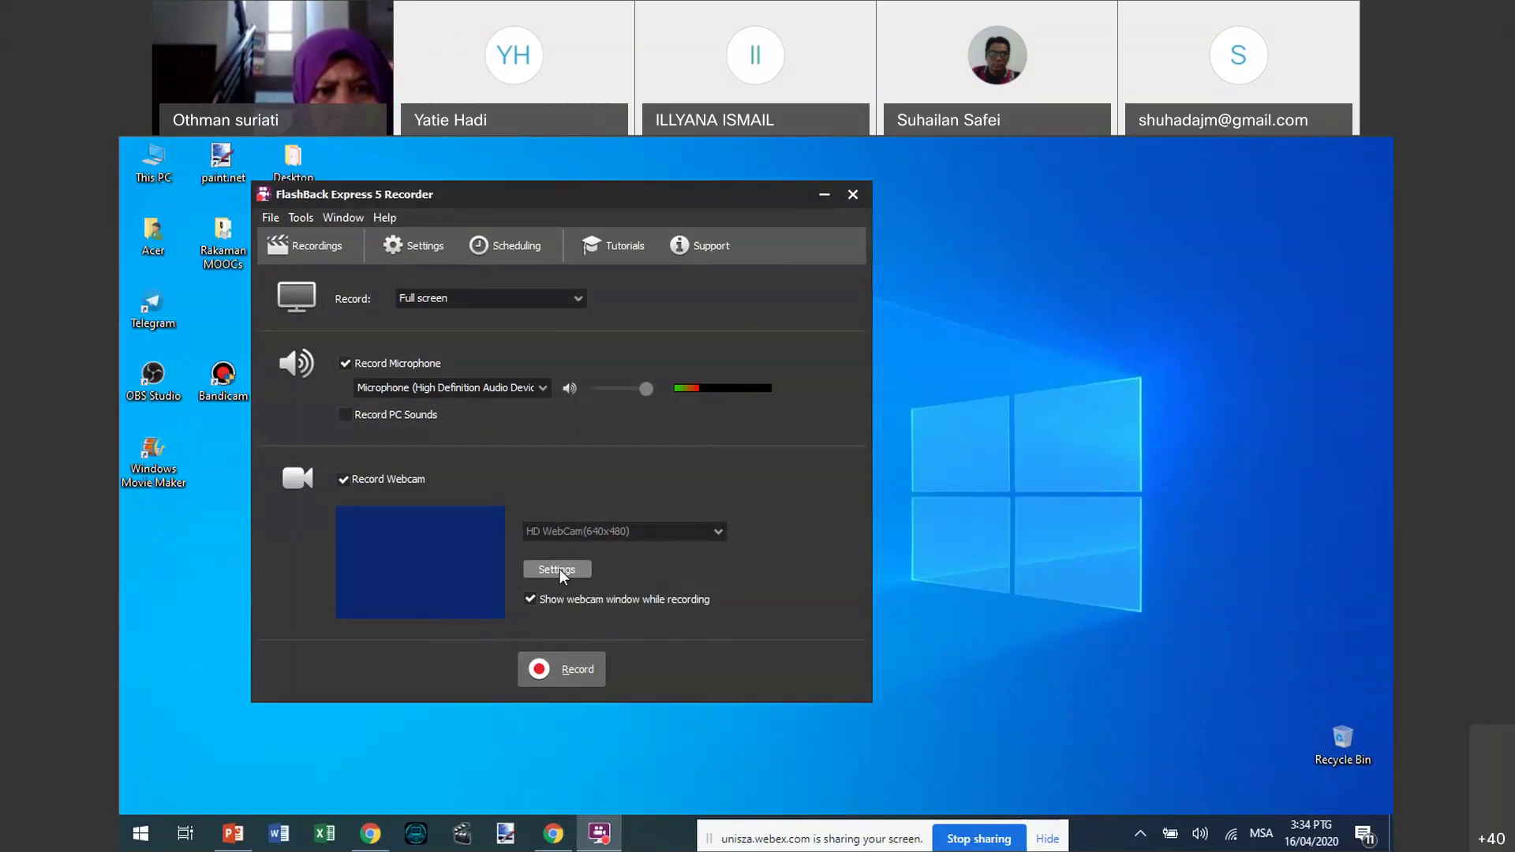
pyautogui.click(560, 570)
pyautogui.click(911, 686)
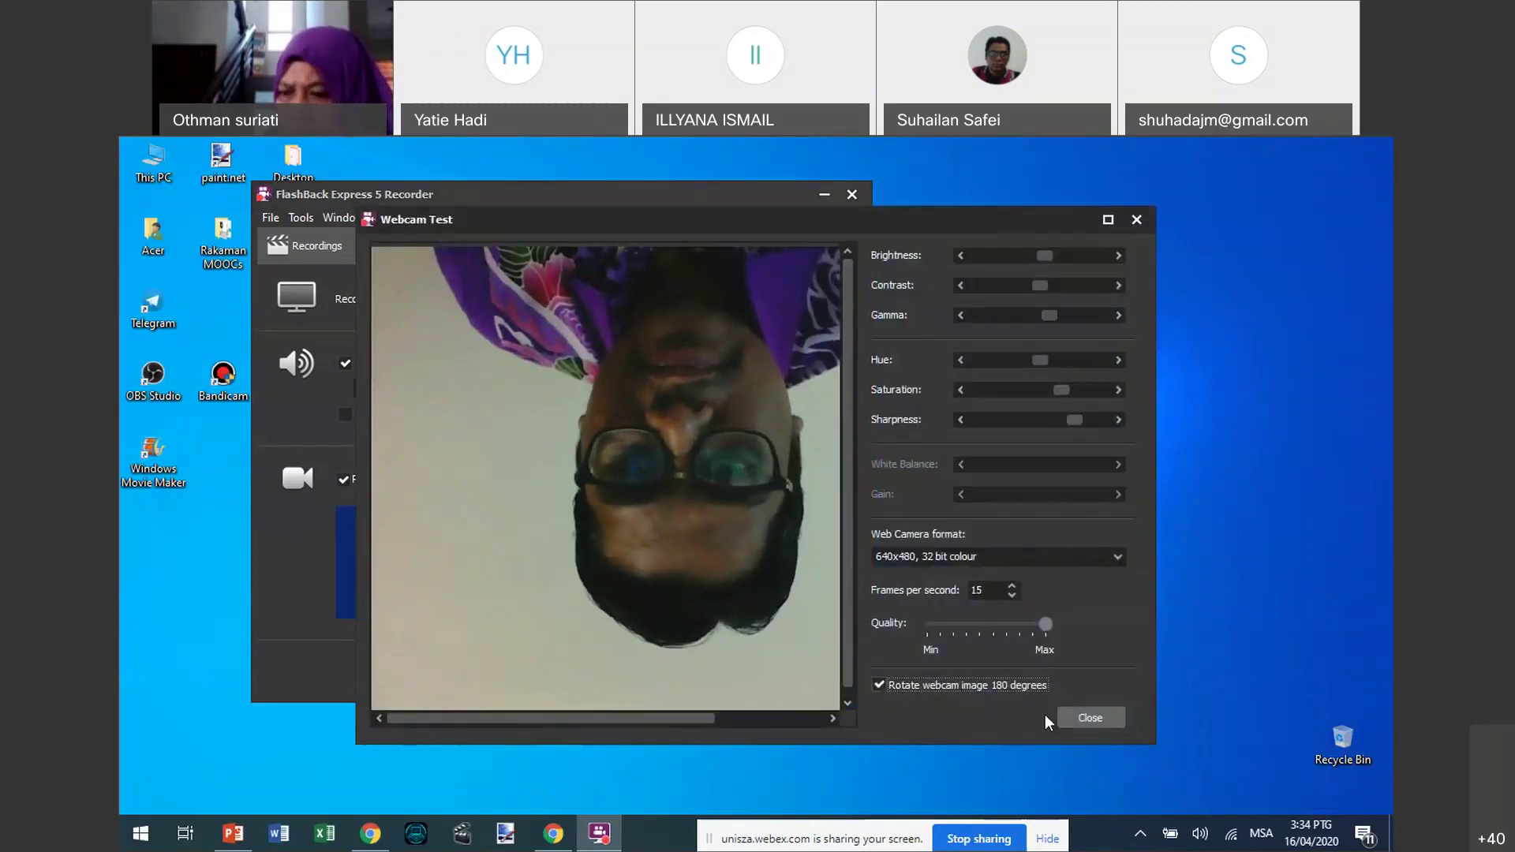
pyautogui.click(1087, 722)
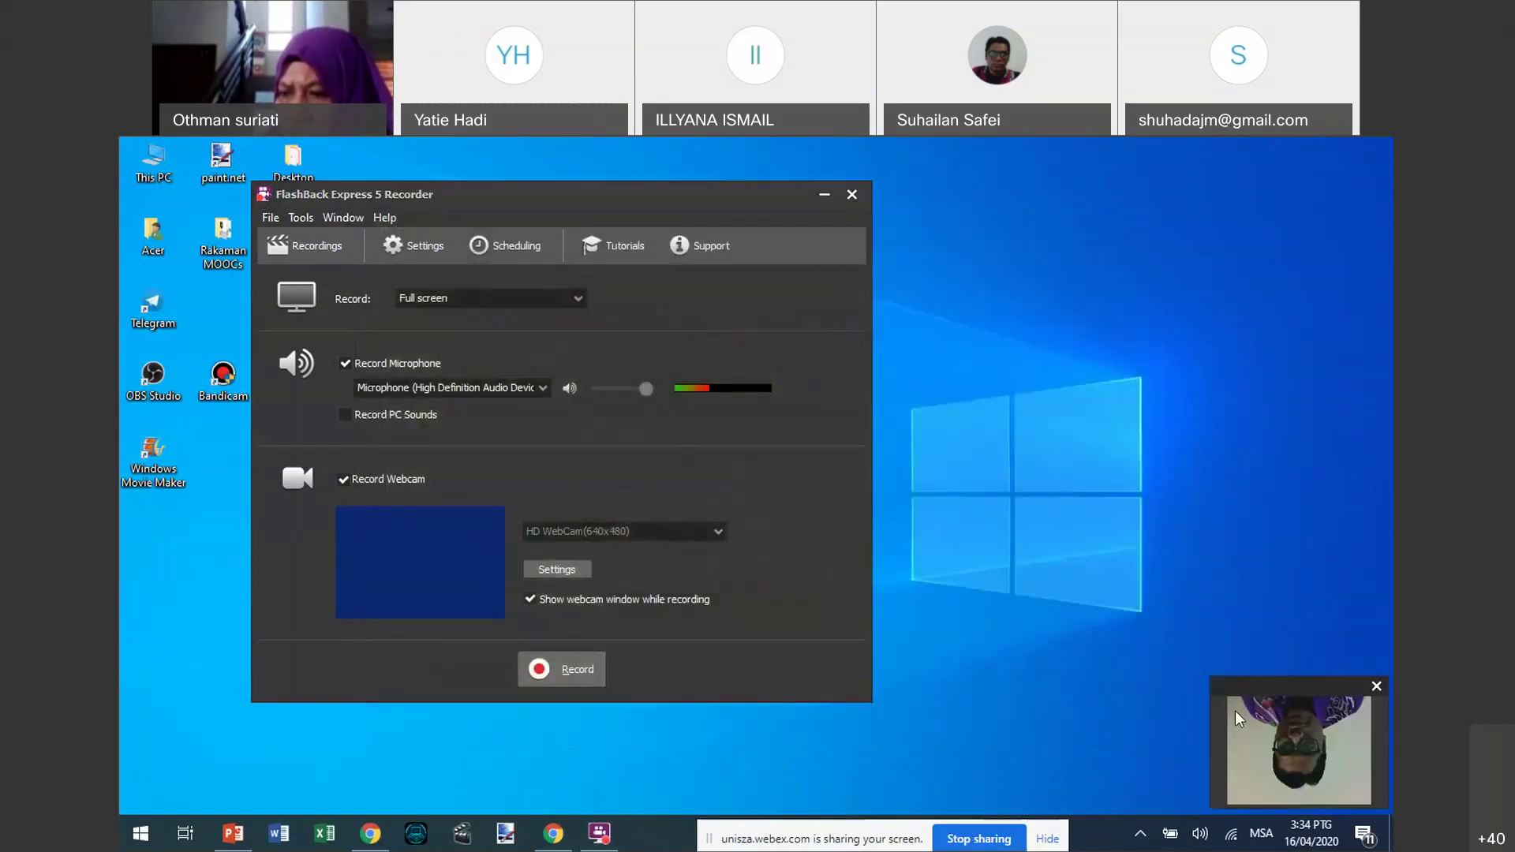
# Turn off the 180-degree webcam image rotation and reposition the webcam preview beside the recorder window, near the Recycle Bin
pyautogui.moveTo(1280, 693); pyautogui.dragTo(1045, 654)
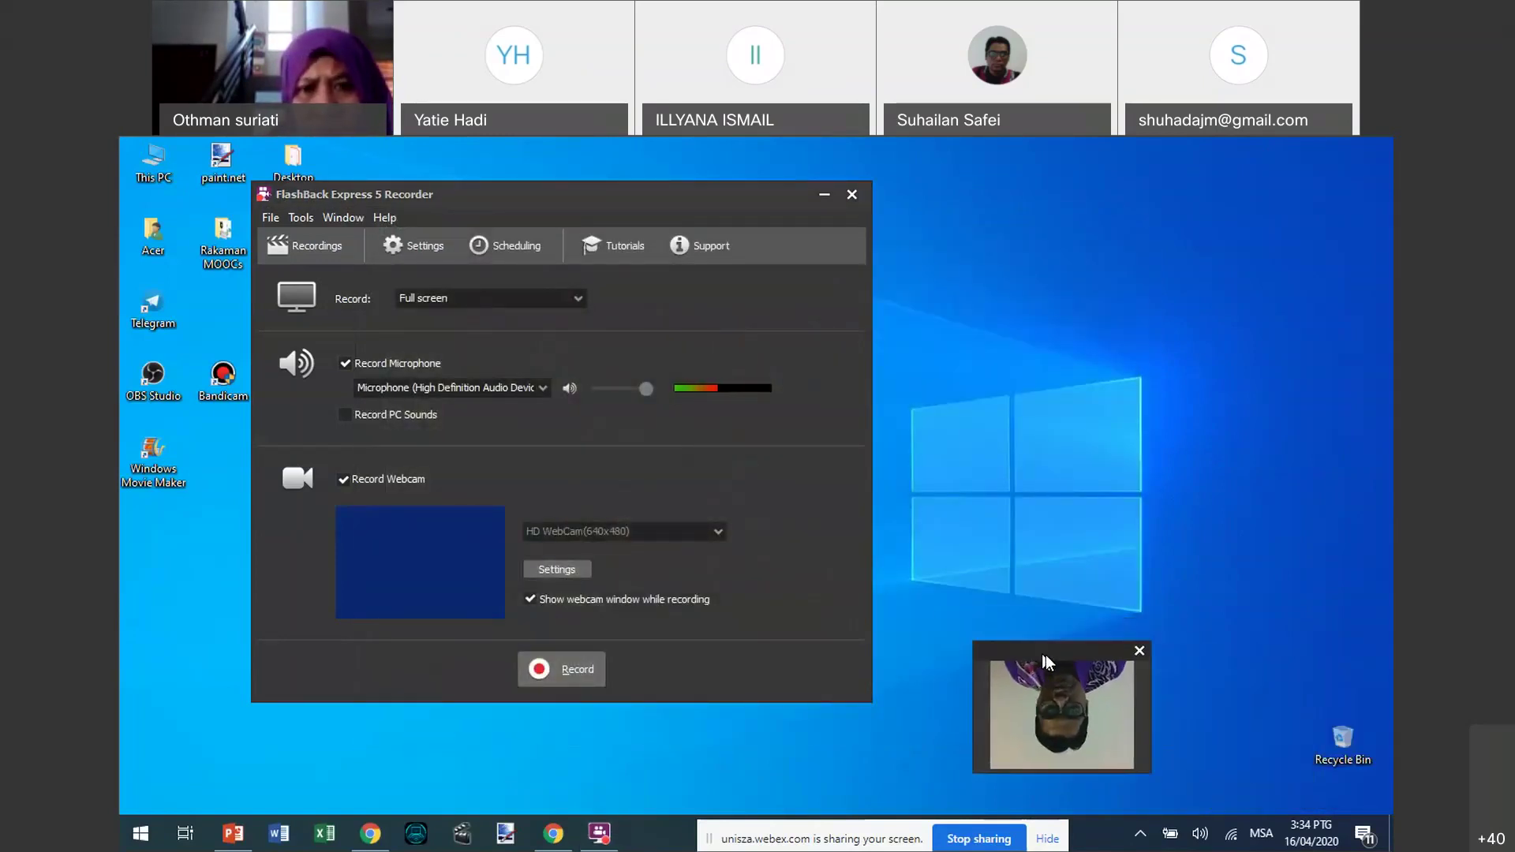
pyautogui.click(558, 568)
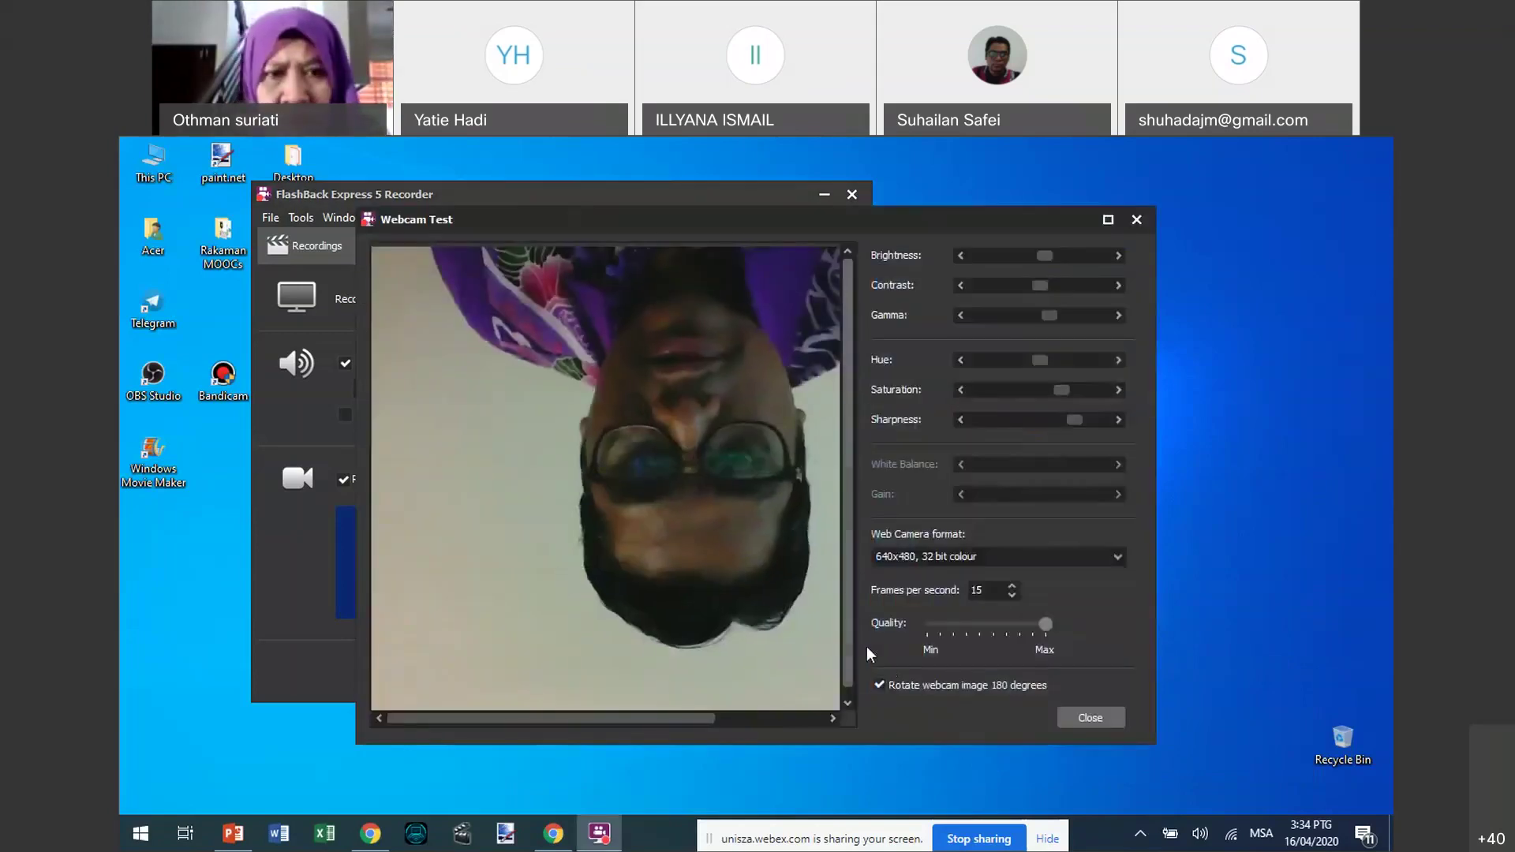
pyautogui.click(879, 683)
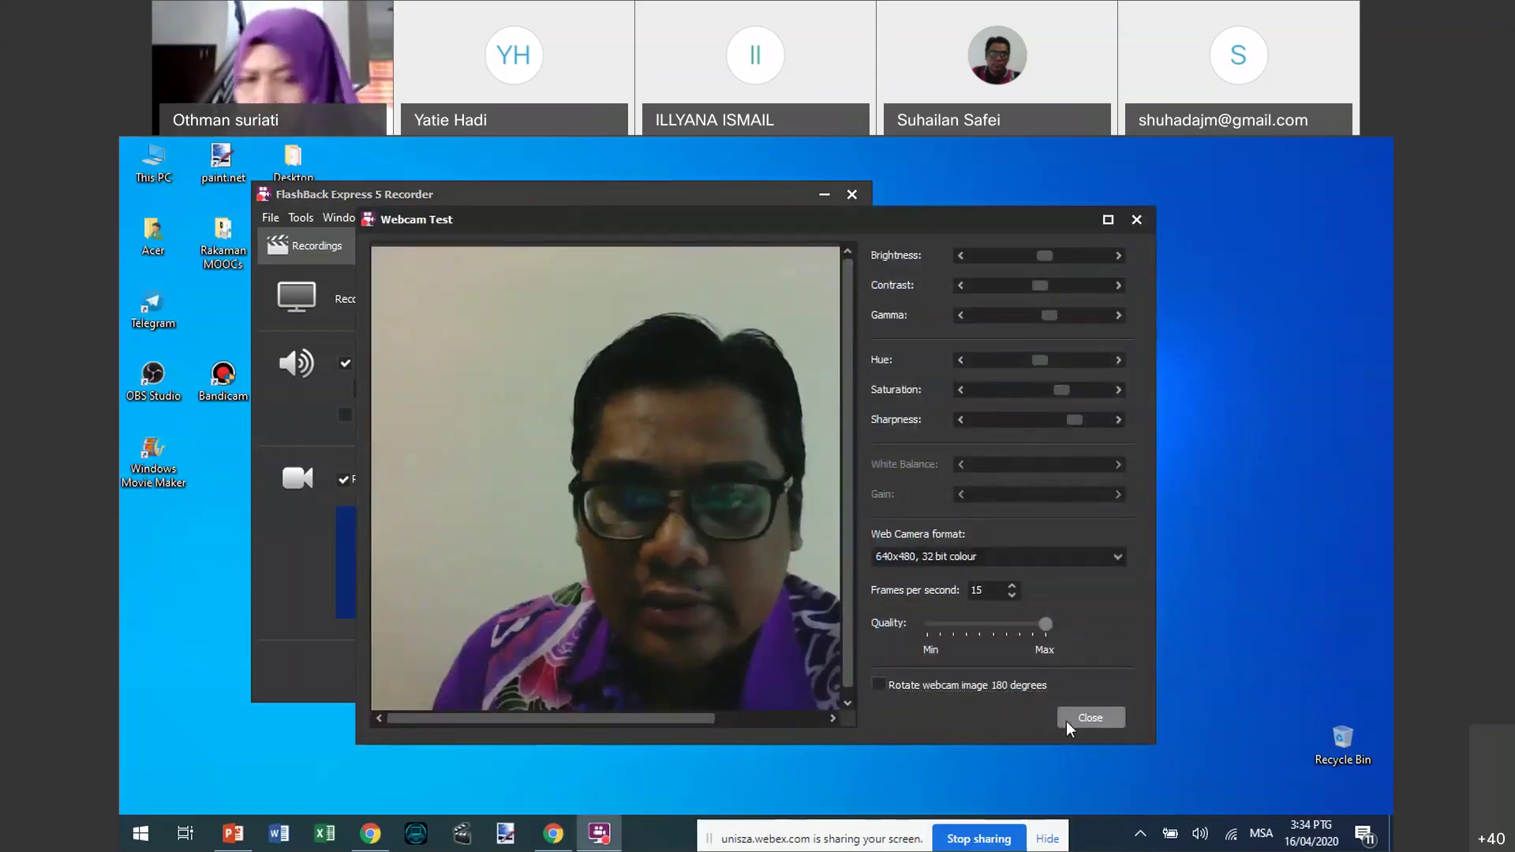
pyautogui.click(1067, 720)
pyautogui.moveTo(1044, 658); pyautogui.dragTo(1187, 666)
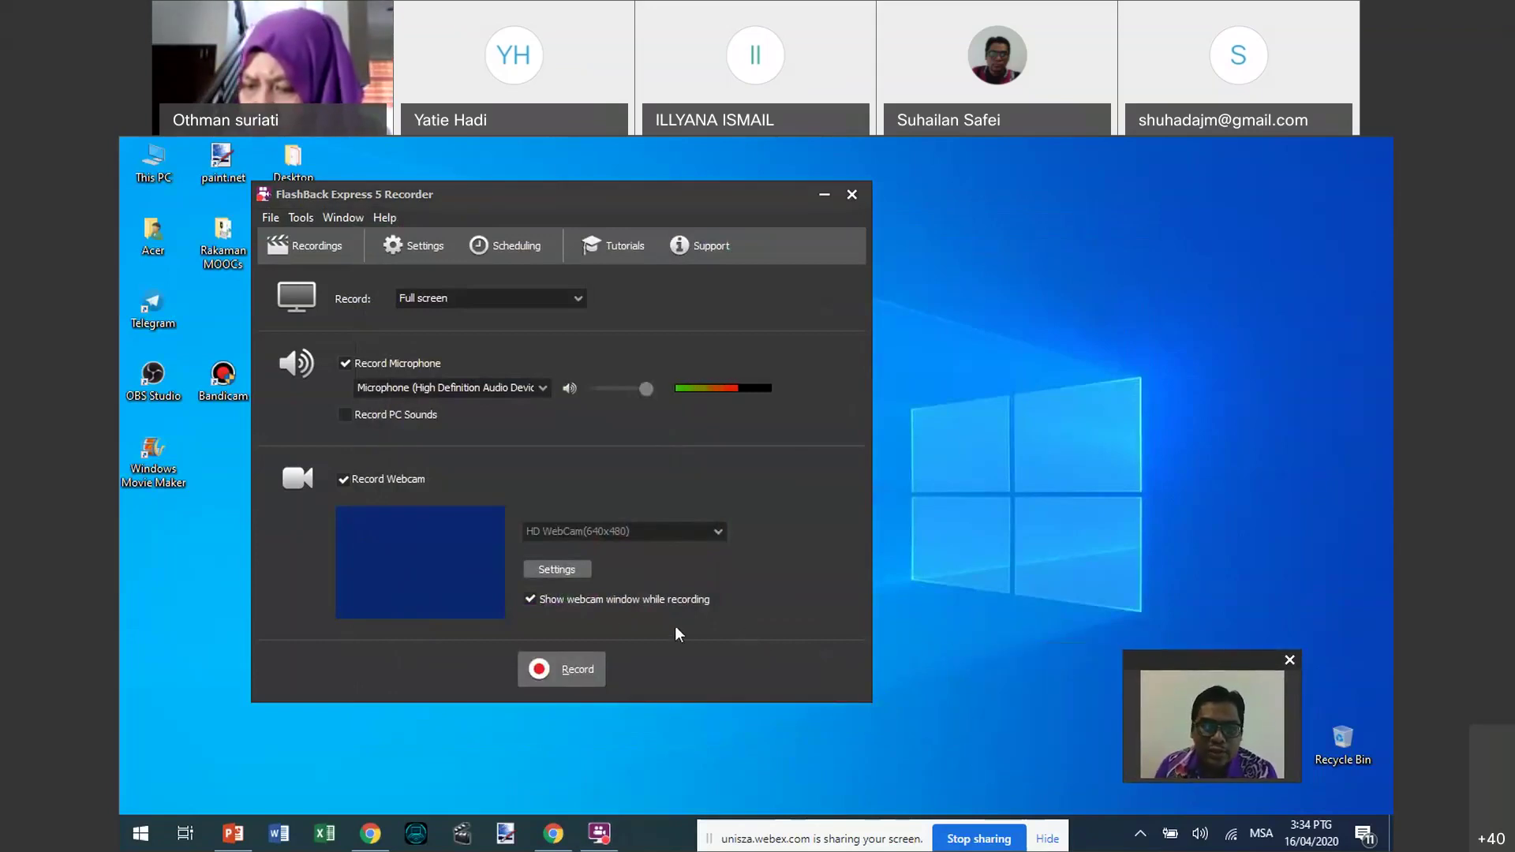
# Turn off showing the webcam window while recording and reposition the recorder window on the desktop
pyautogui.click(530, 599)
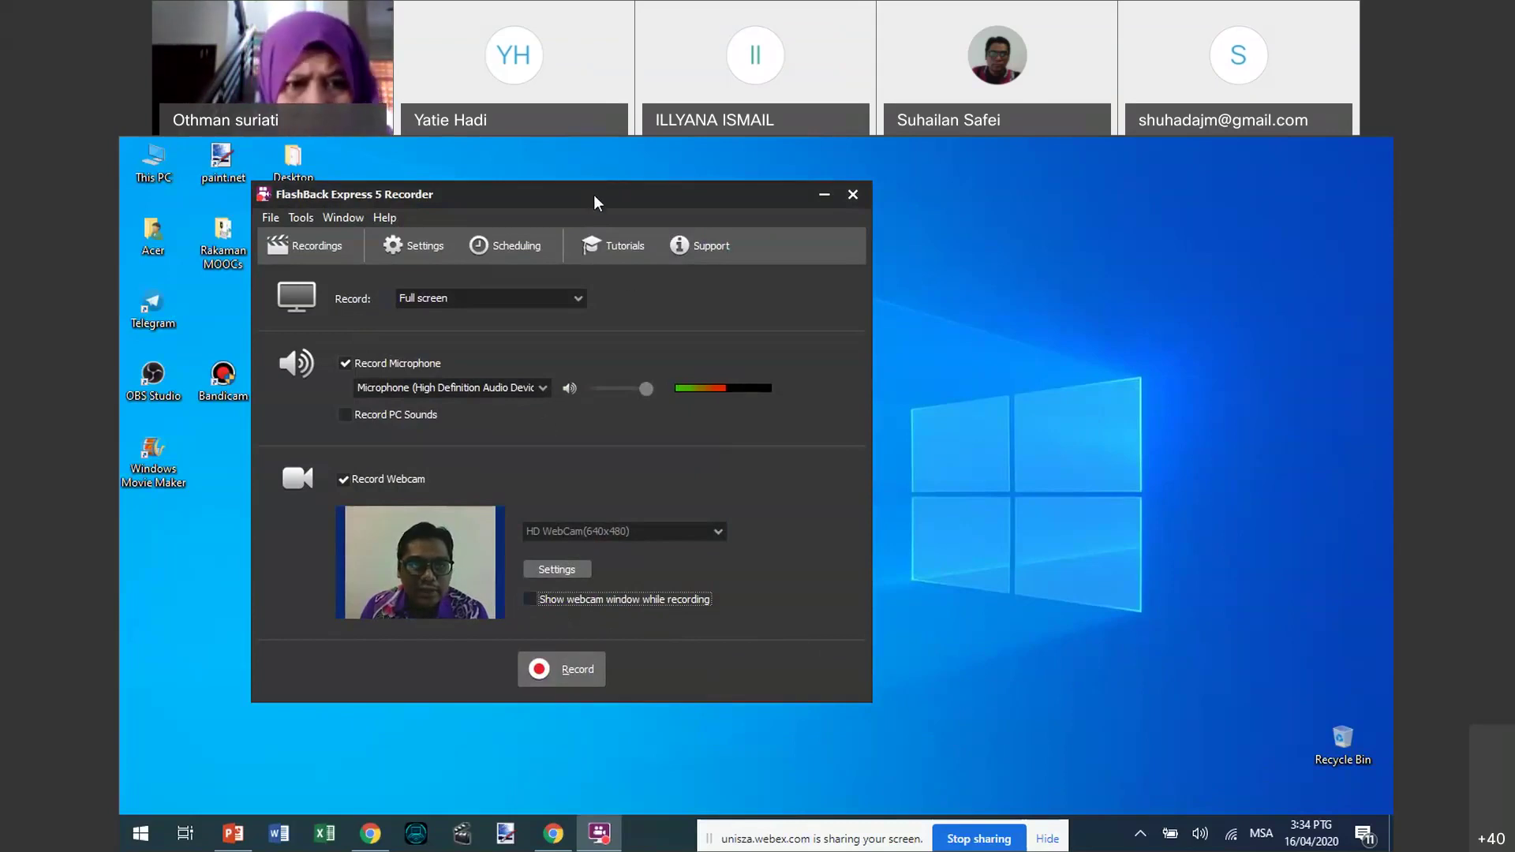
pyautogui.moveTo(594, 194); pyautogui.dragTo(877, 263)
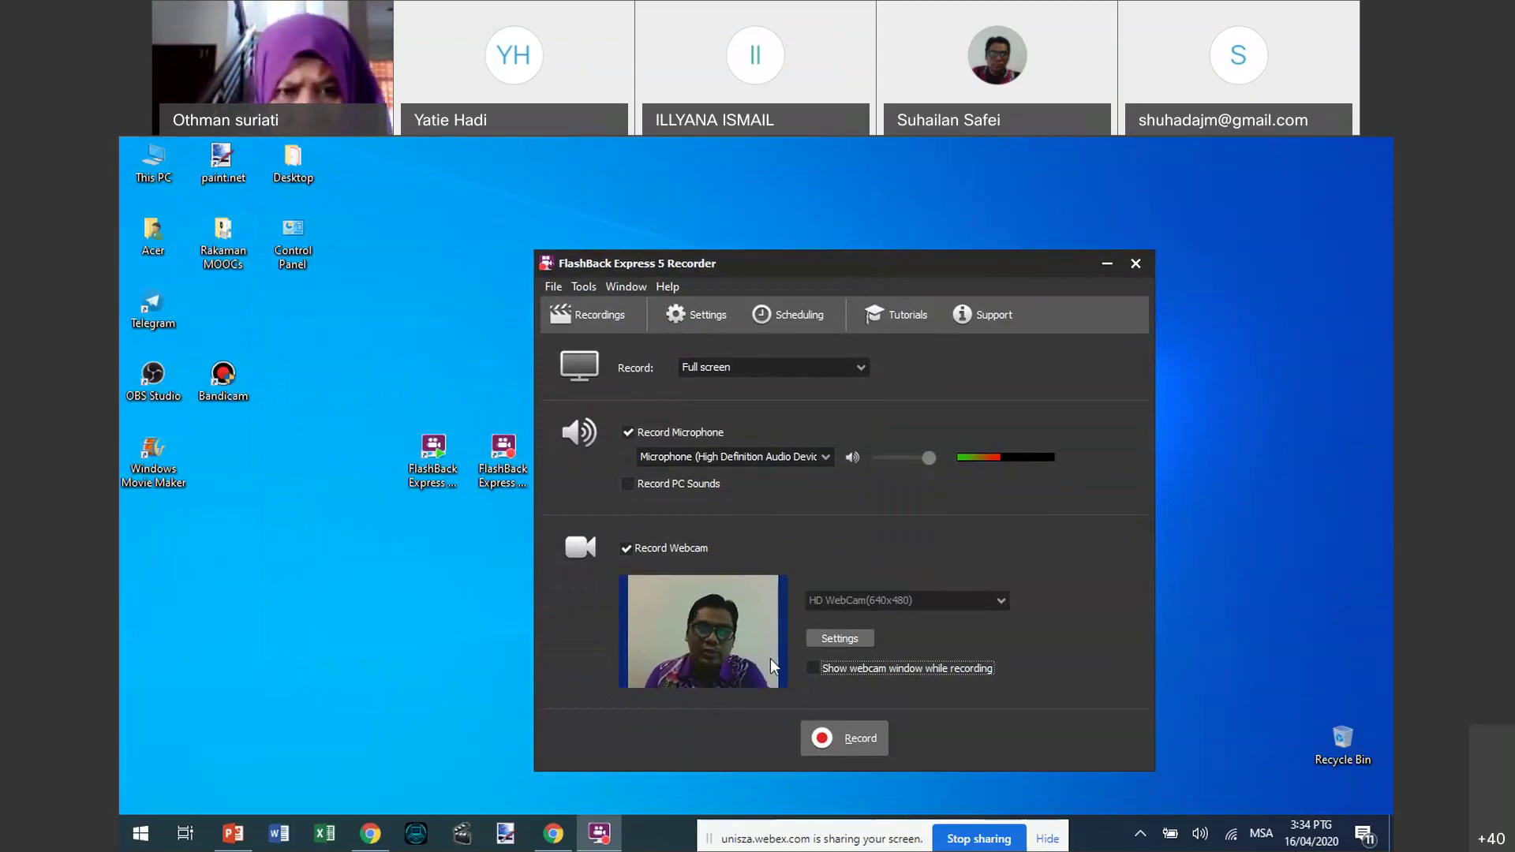
pyautogui.moveTo(694, 269); pyautogui.dragTo(431, 227)
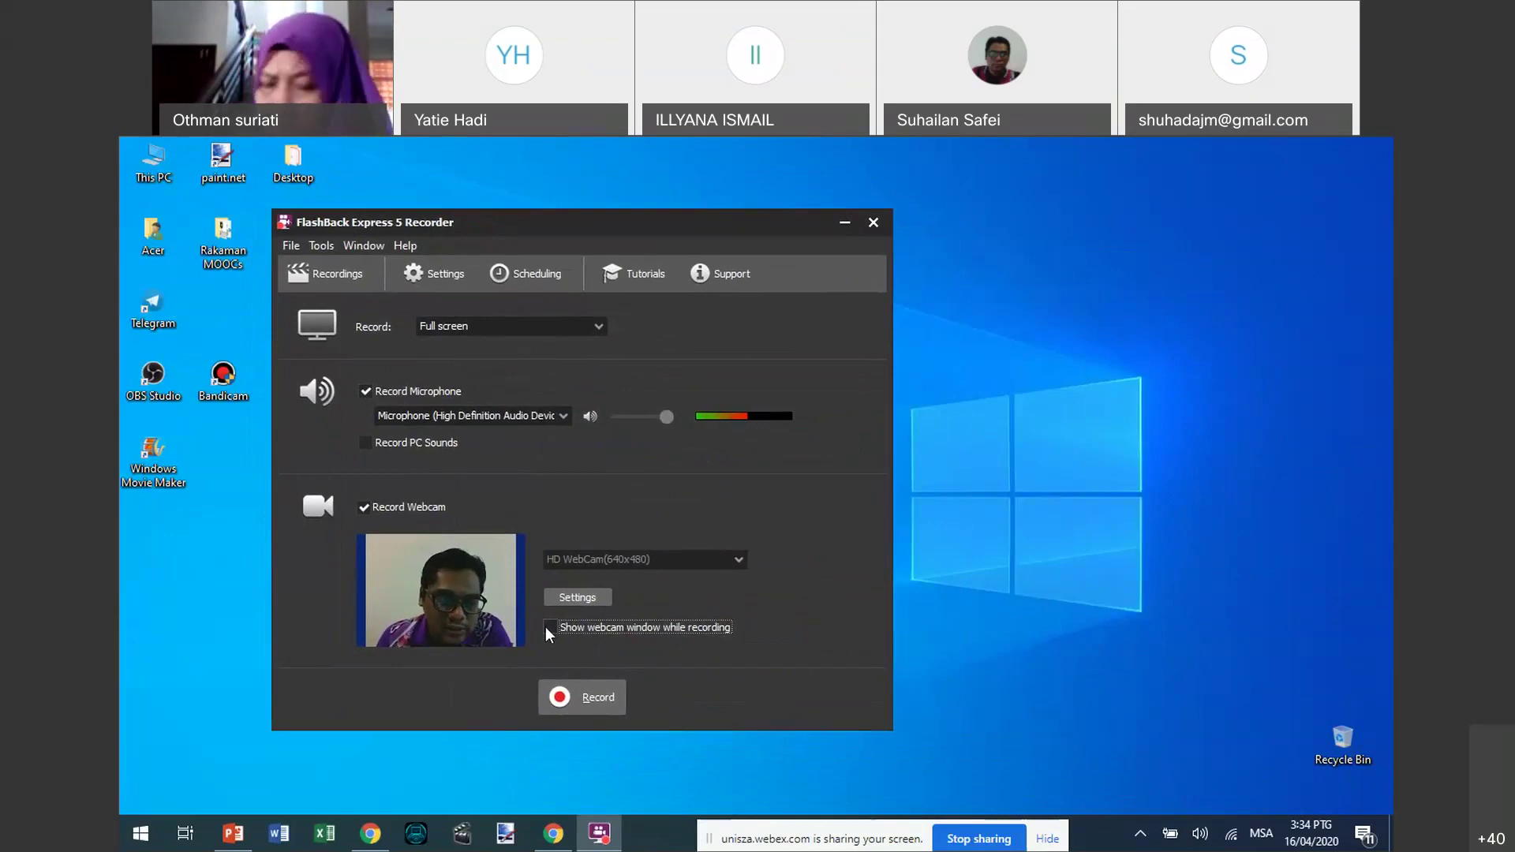
# Turn on showing the webcam window while recording and start a full-screen recording with microphone and webcam
pyautogui.click(629, 628)
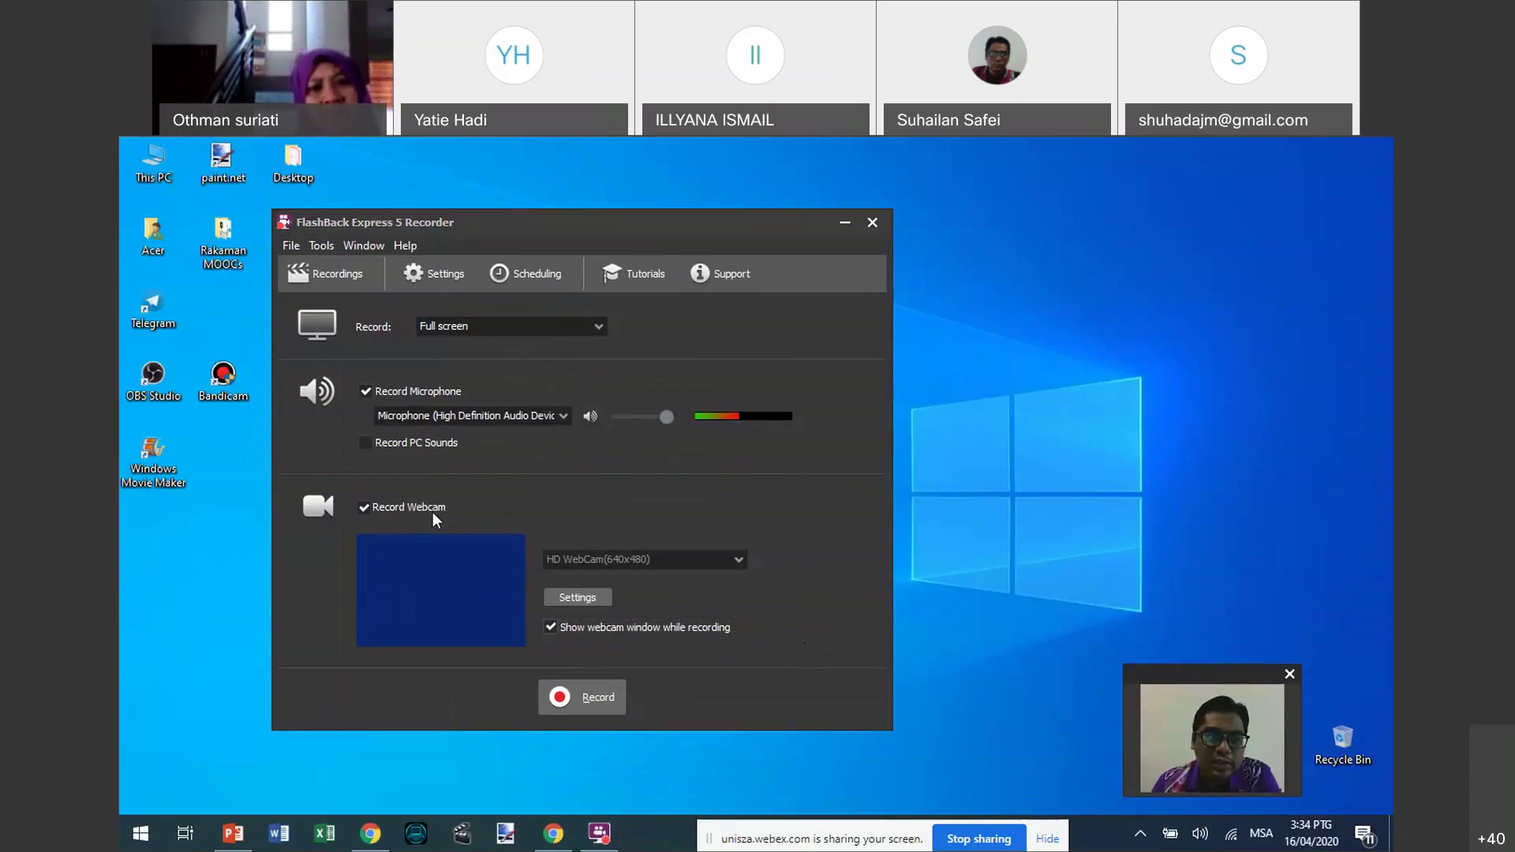
pyautogui.click(562, 698)
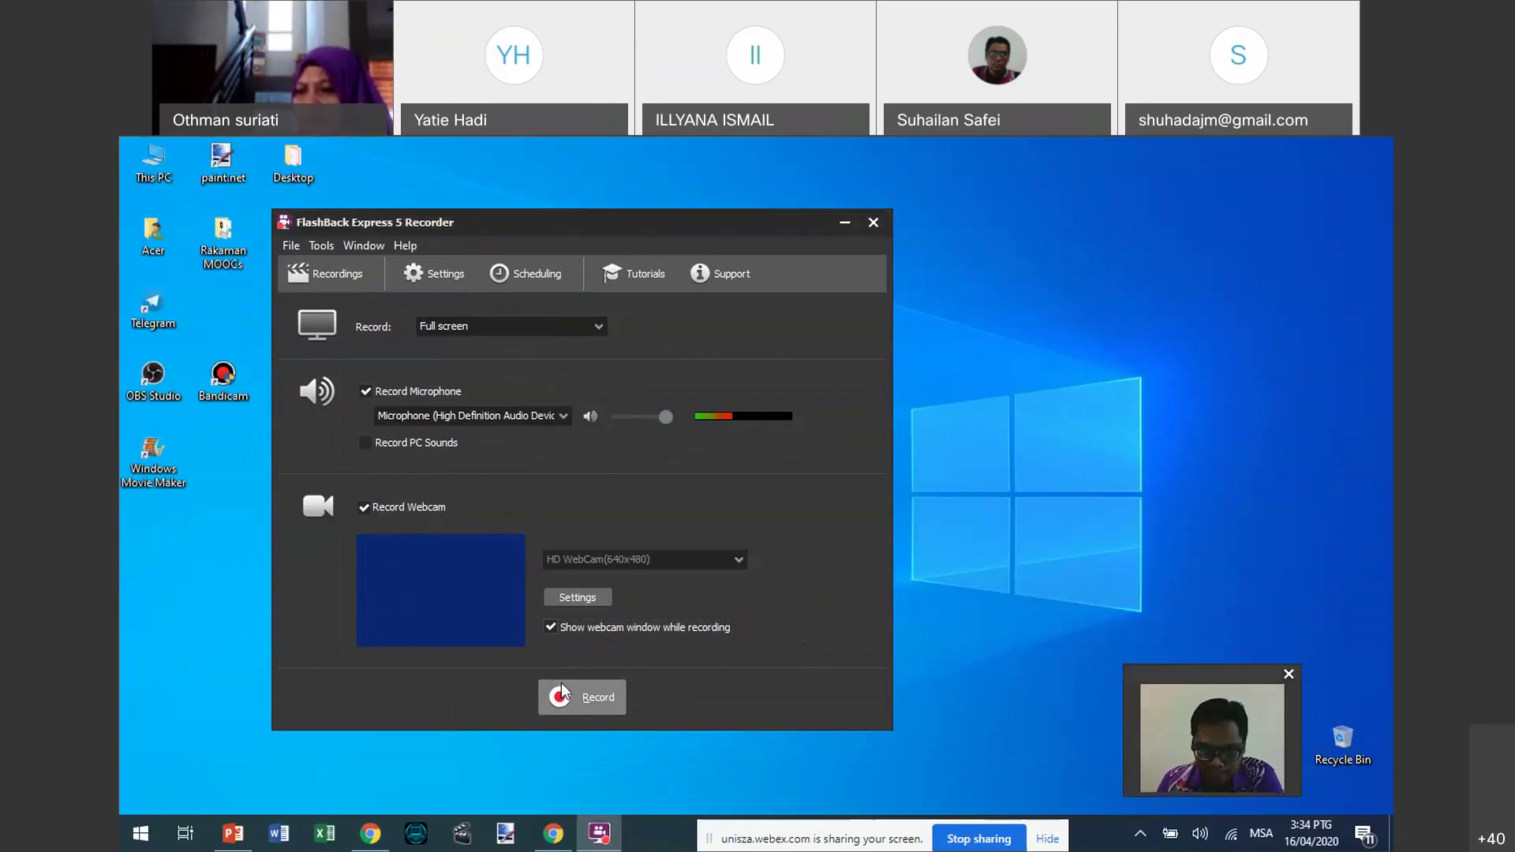
pyautogui.click(561, 685)
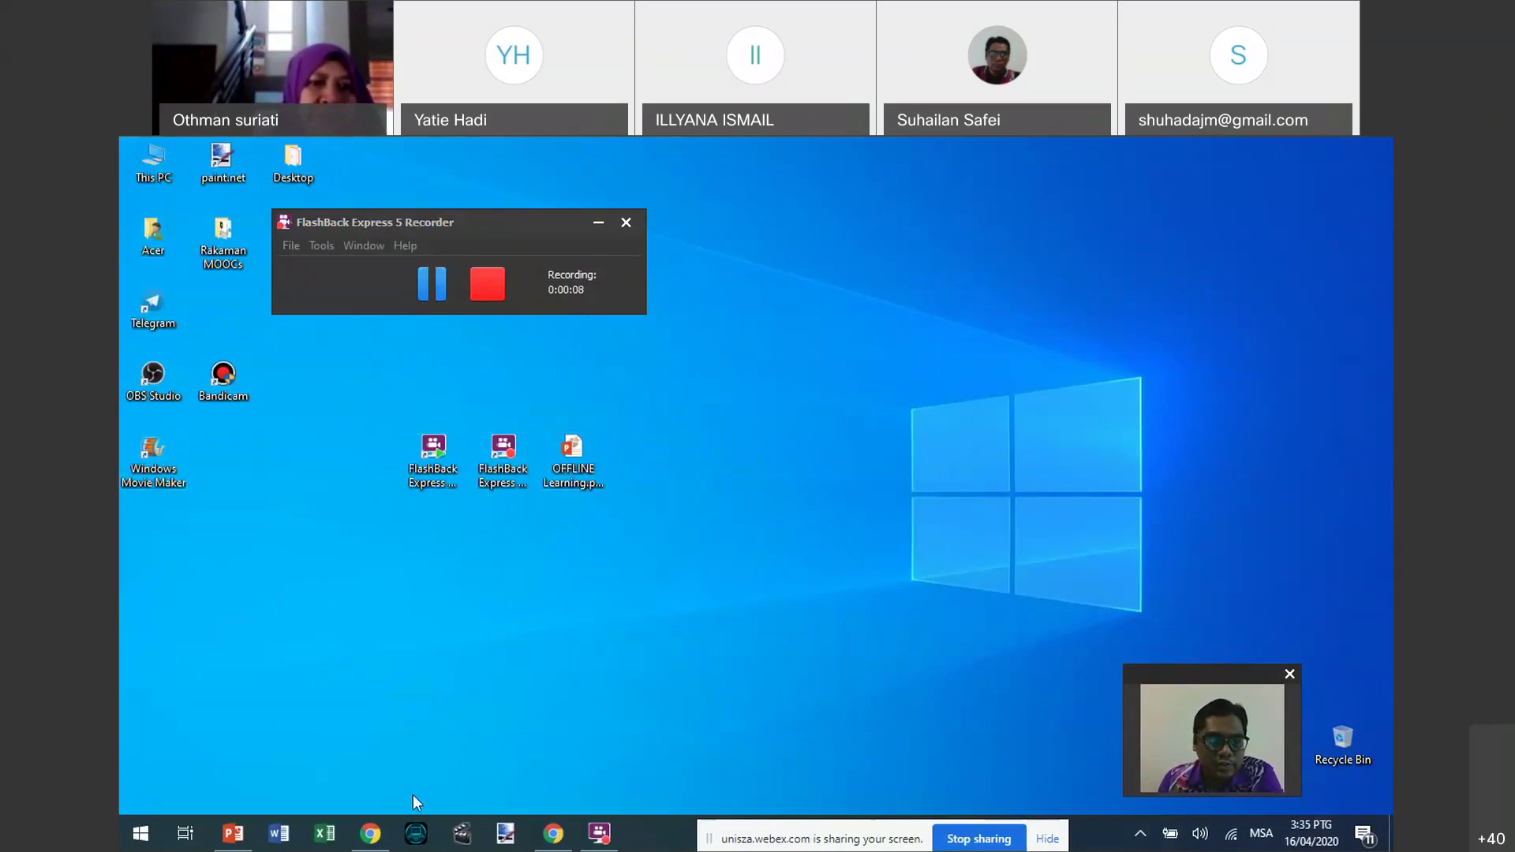
# Switch to the OFFLINE Learning presentation in PowerPoint and display slide 17, followed by slide 18
pyautogui.click(234, 838)
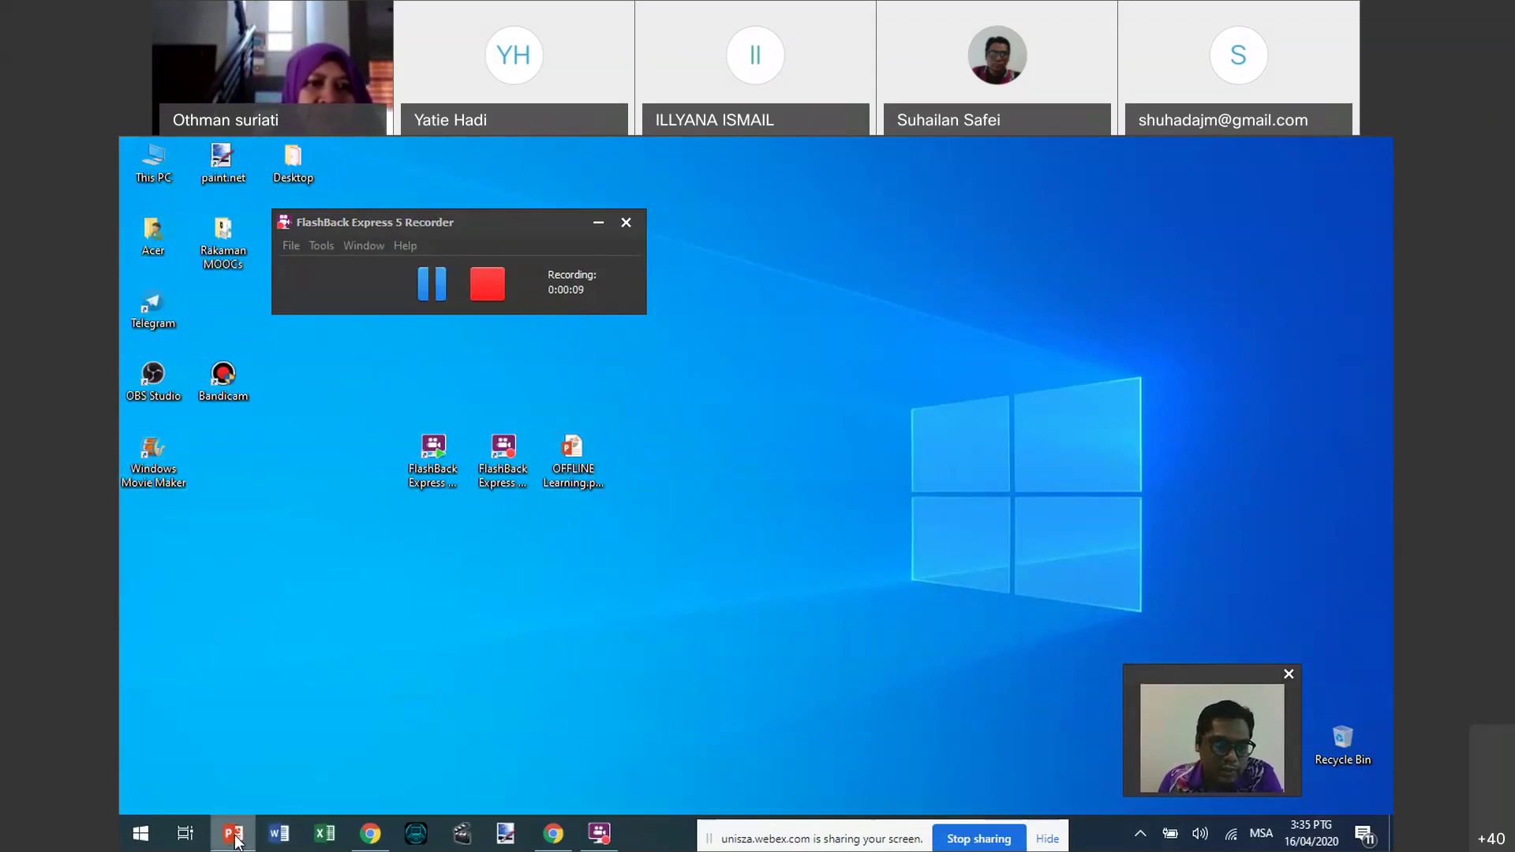
pyautogui.scroll(1, 254, 497)
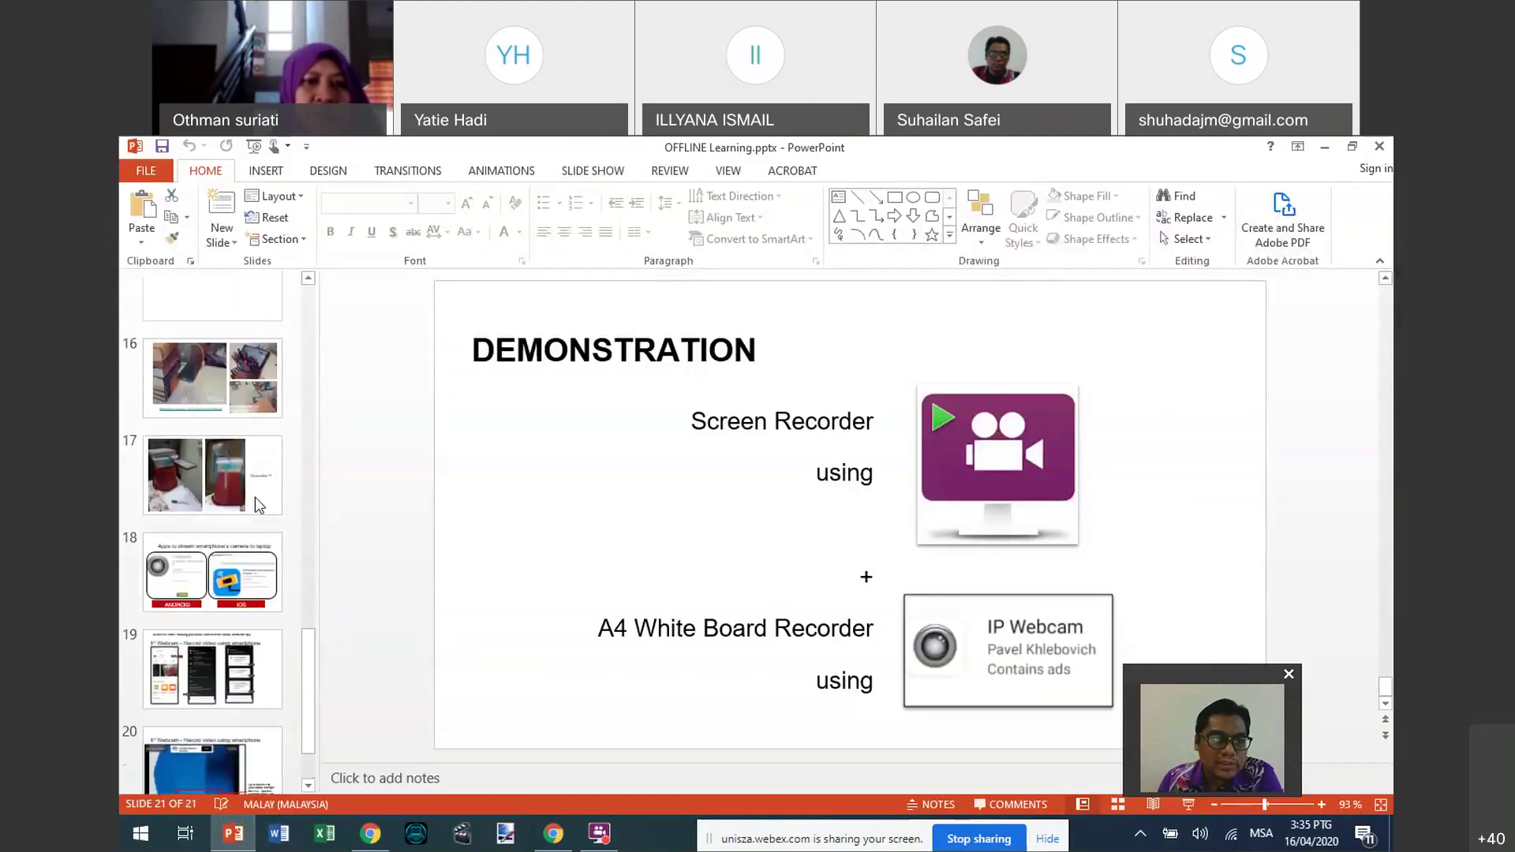
pyautogui.click(254, 463)
pyautogui.click(233, 556)
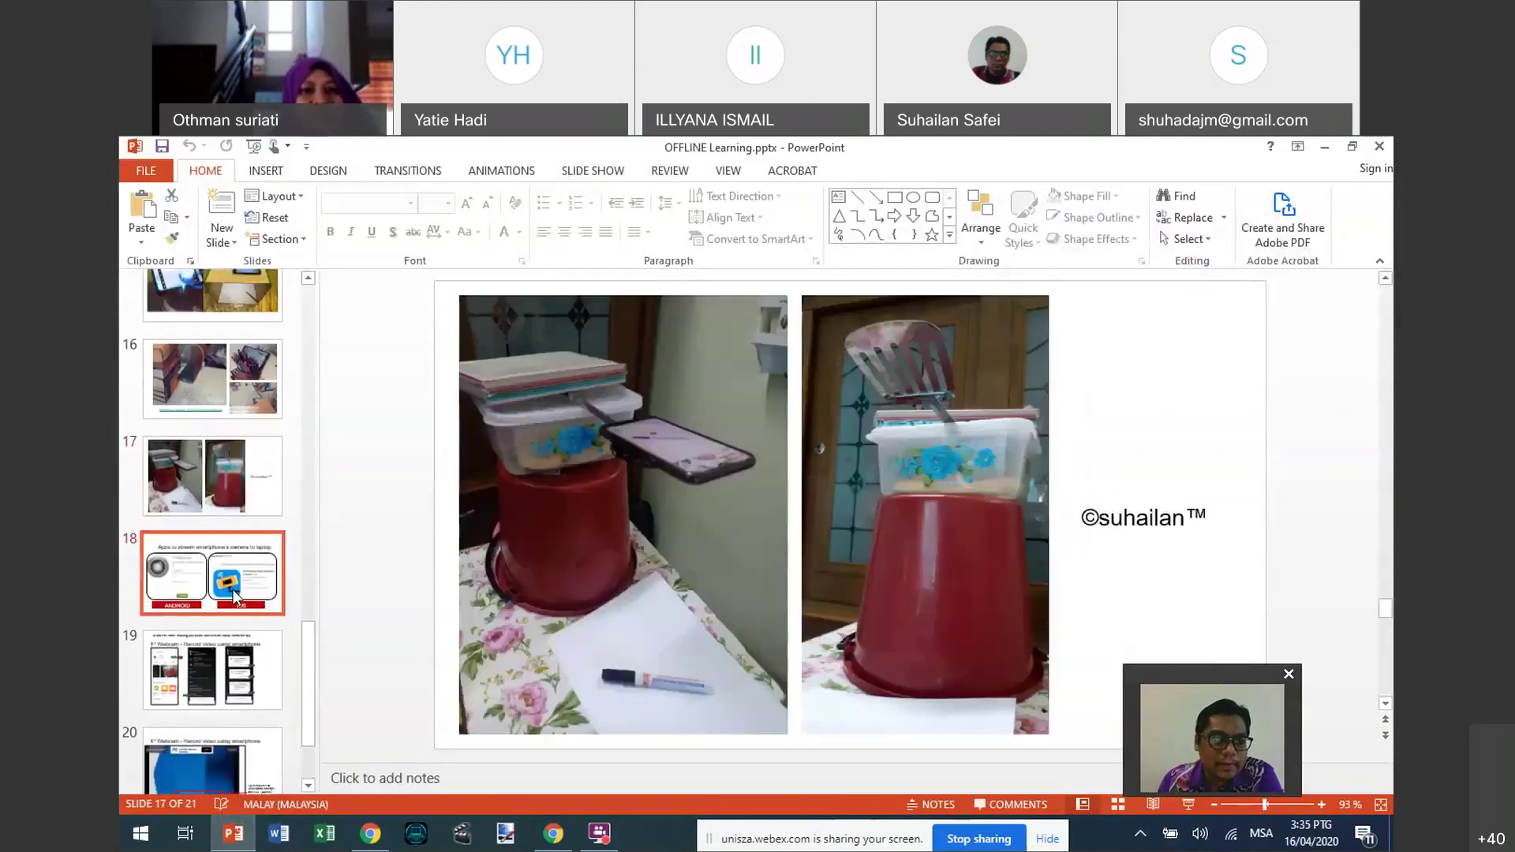